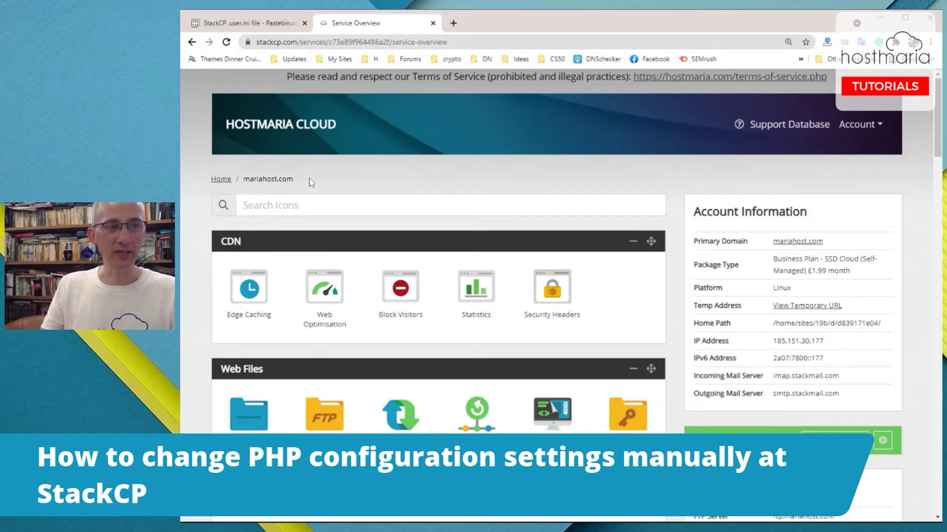
Visit mariahost.com in a new tab, see the 'This site is brand new' placeholder, then close it.
left_click_drag(249, 179, 296, 179)
key("ctrl+c")
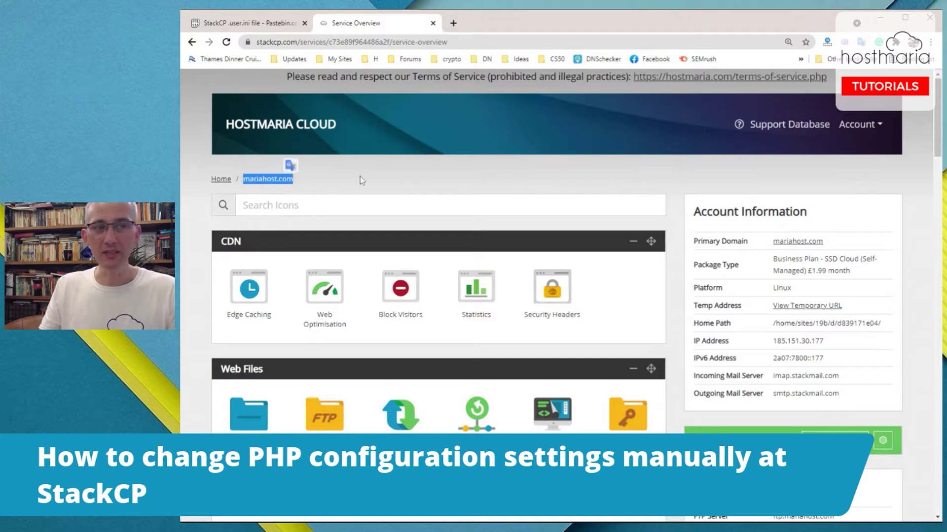
left_click(453, 23)
key("ctrl+v")
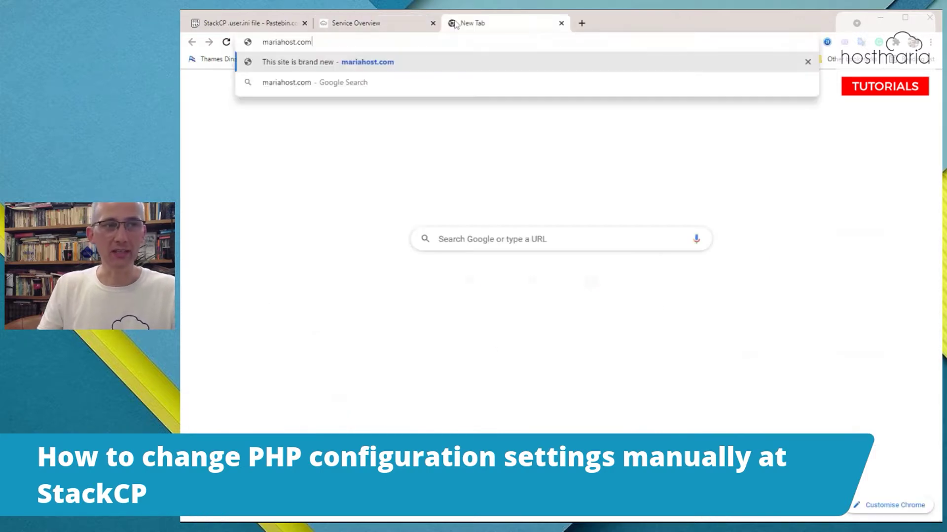
key("Return")
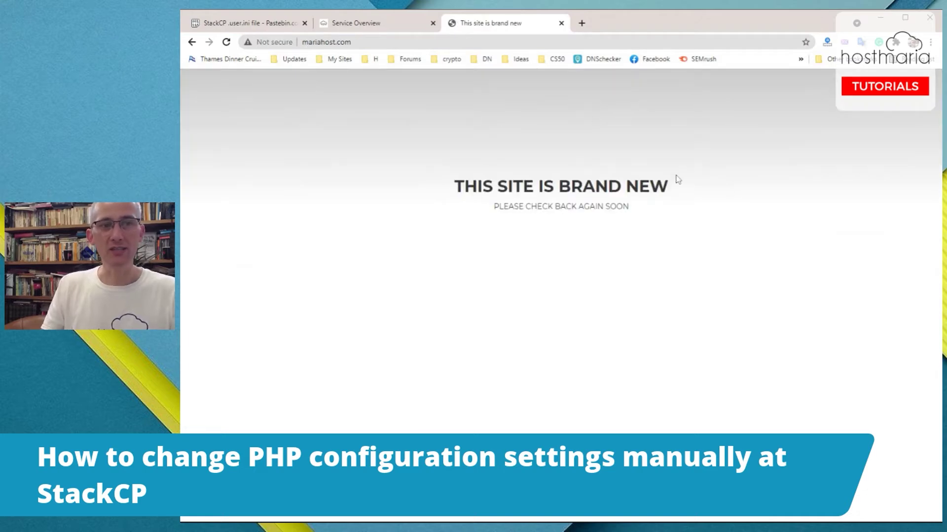
left_click_drag(691, 200, 353, 193)
left_click(354, 193)
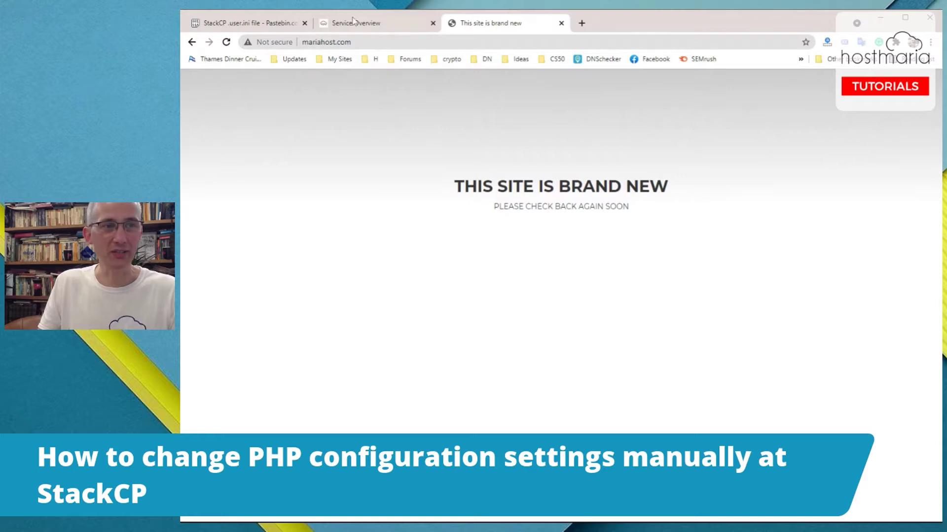
left_click(374, 24)
left_click(556, 24)
left_click(561, 23)
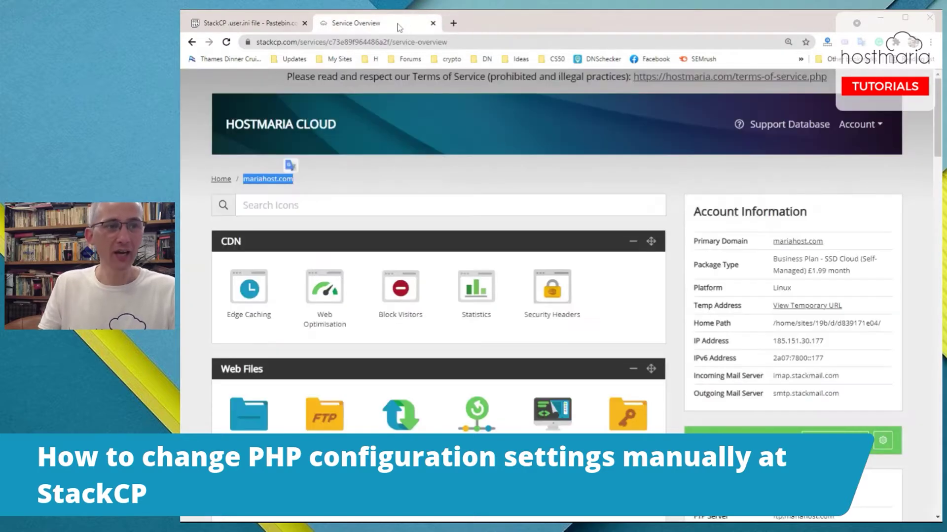
Open Manage Domains from the Service Overview's Domain Names section and view the domain list.
scroll(197, 238, "down", 2)
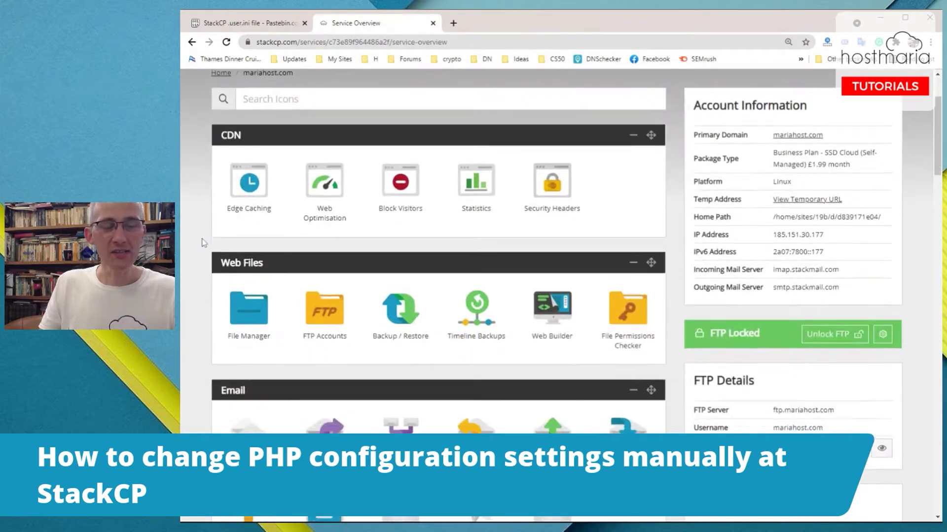
scroll(203, 238, "up", 2)
scroll(206, 238, "down", 1)
scroll(206, 238, "down", 10)
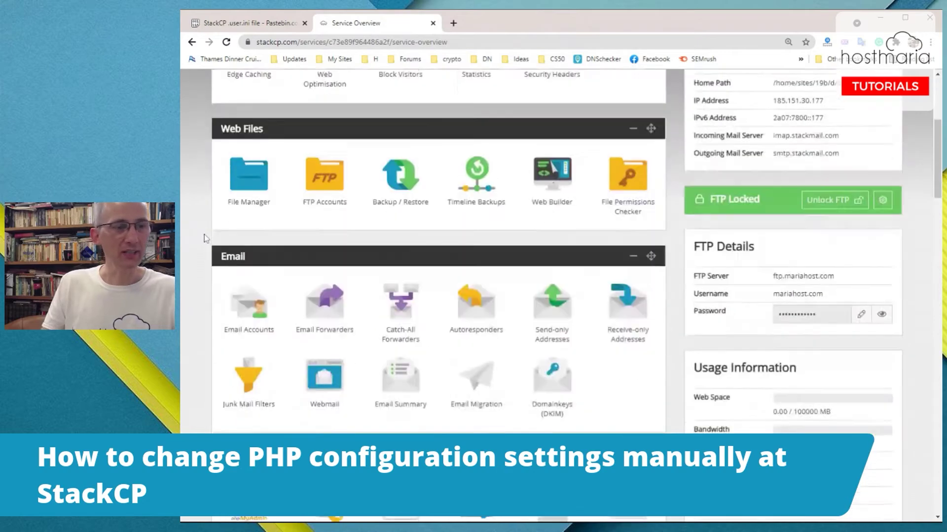
scroll(232, 331, "down", 5)
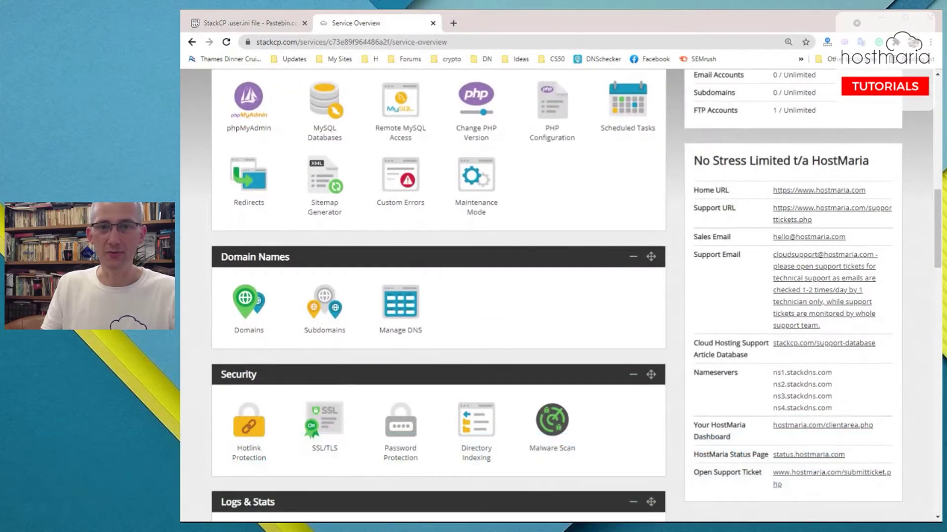
left_click(248, 305)
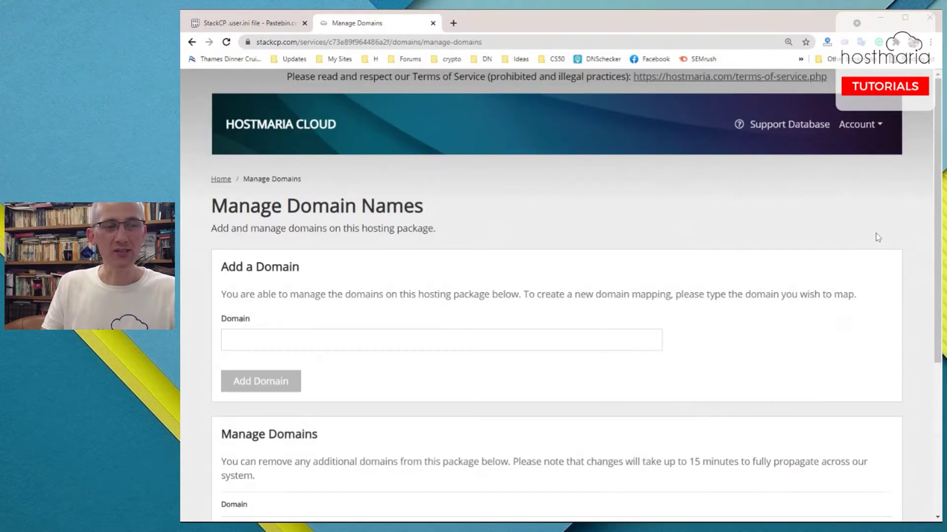
scroll(876, 233, "down", 5)
left_click_drag(256, 296, 222, 261)
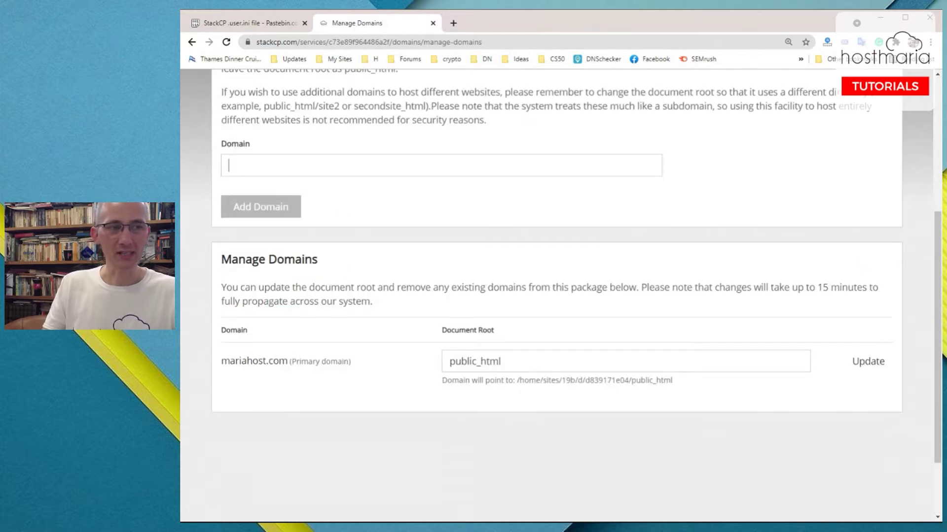
Add mariahost2.com as an extra domain and check it appears alongside mariahost.com on public_html.
left_click(344, 166)
type("mar")
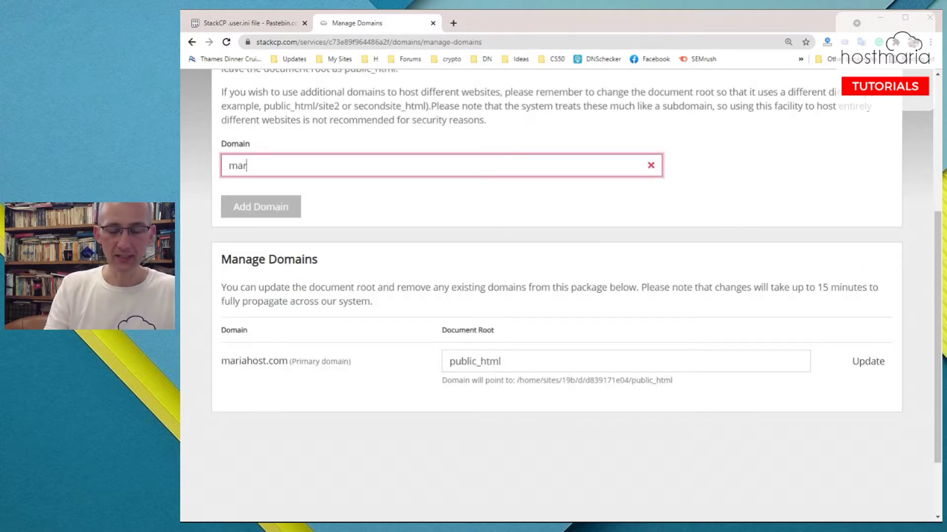
type("iahost2.com")
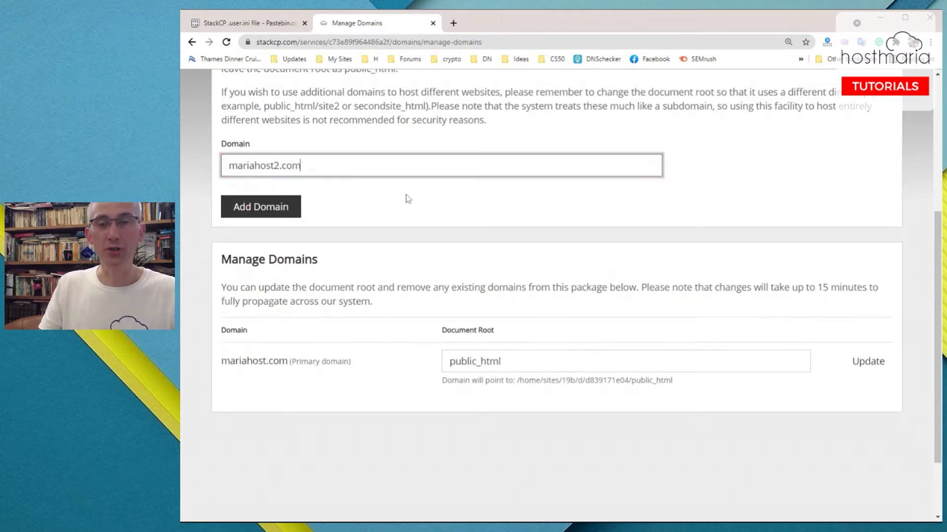
left_click(283, 213)
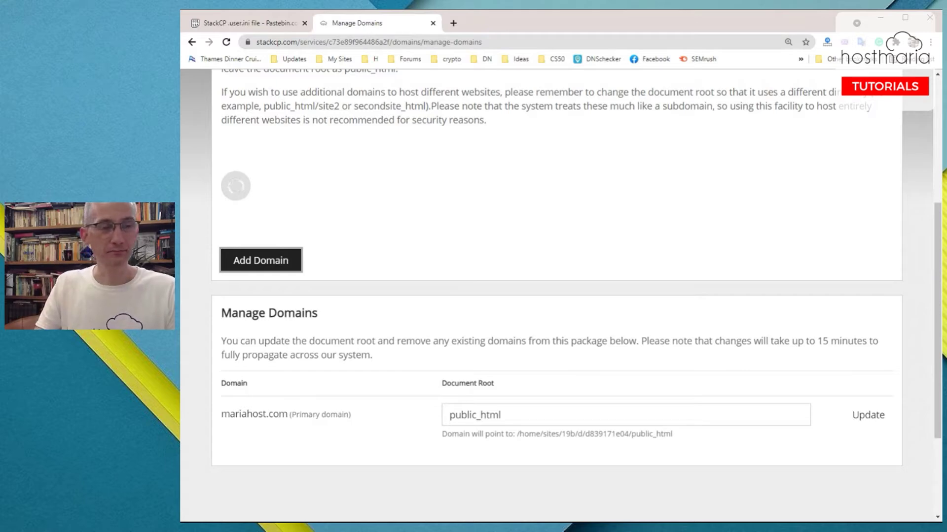
scroll(325, 213, "up", 2)
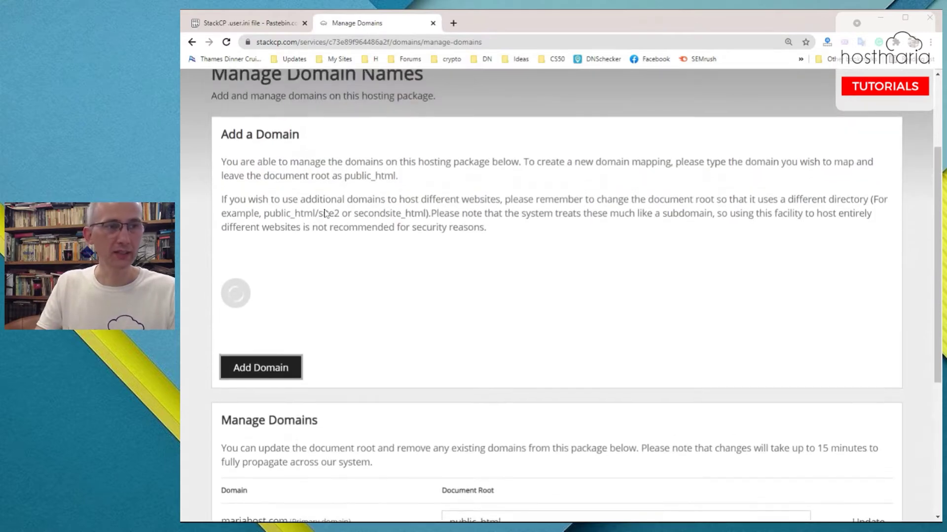
scroll(325, 213, "up", 1)
scroll(325, 213, "down", 1)
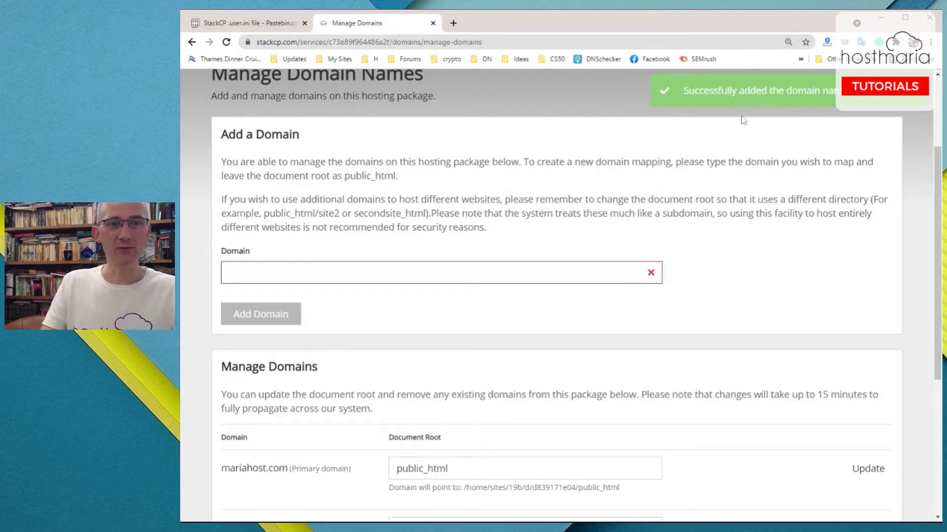
scroll(847, 266, "down", 1)
scroll(845, 266, "down", 4)
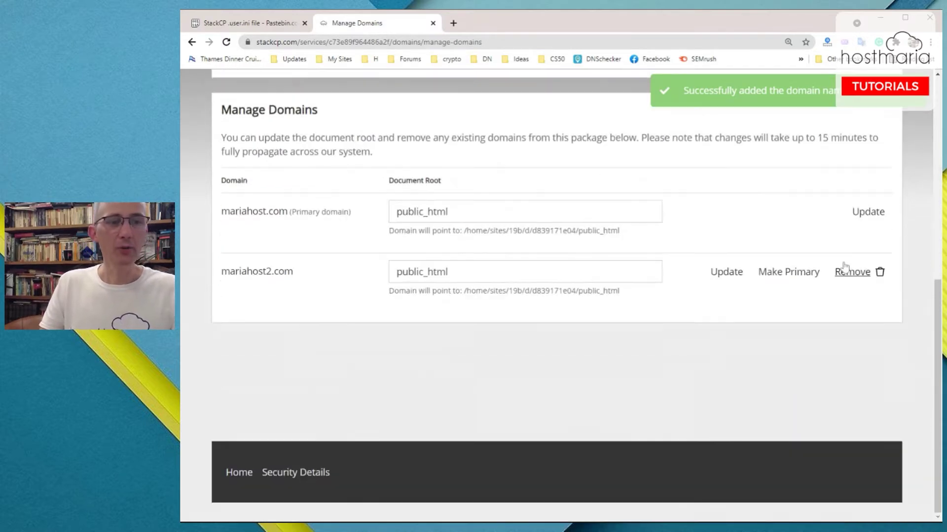
scroll(244, 306, "up", 1)
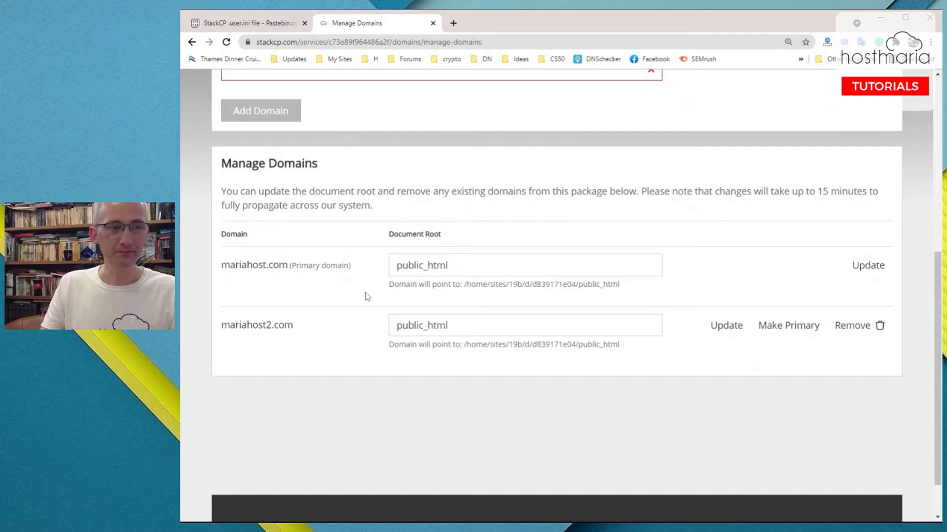
scroll(333, 323, "up", 7)
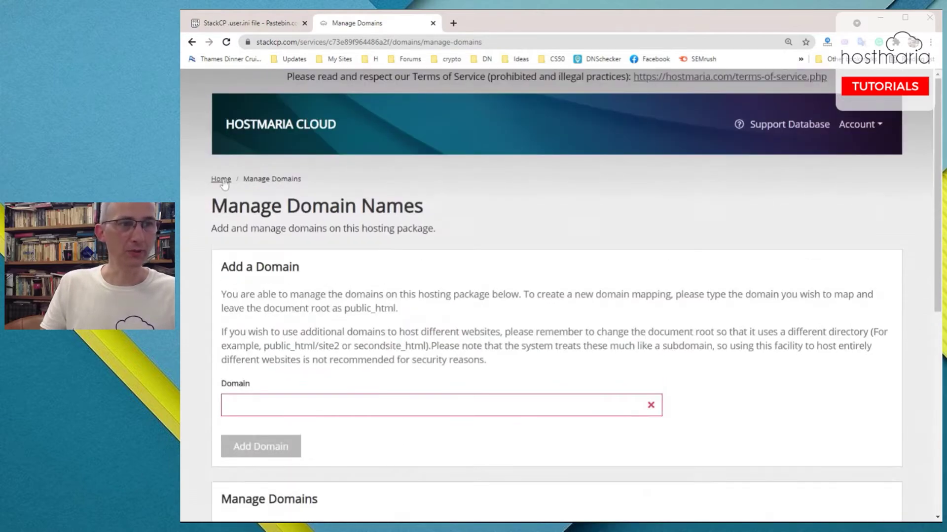
Open the control panel home in a new tab and launch the File Manager.
middle_click(220, 179)
left_click(485, 25)
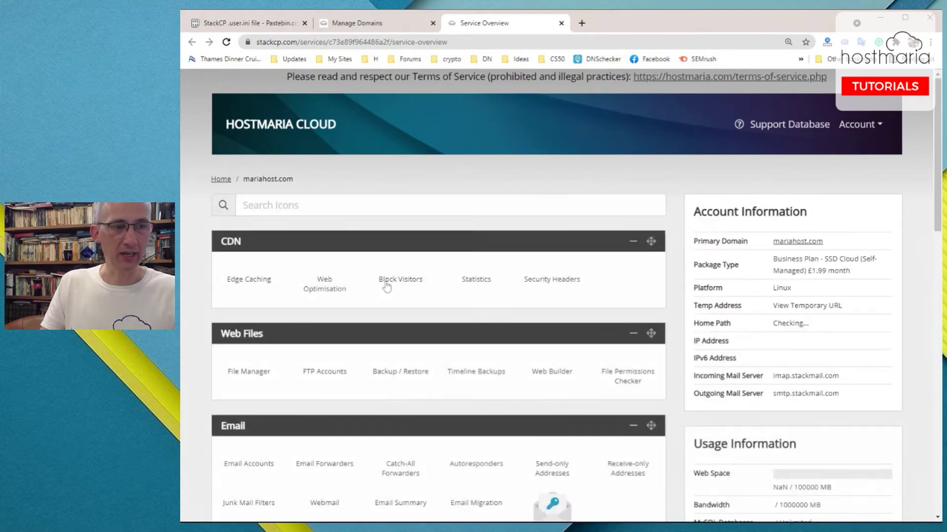
scroll(387, 285, "down", 5)
scroll(248, 266, "up", 1)
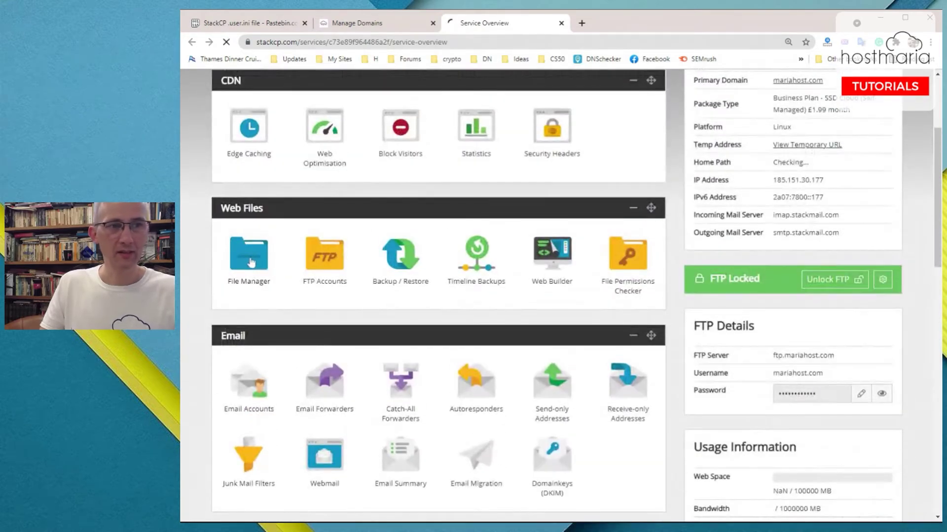
left_click(248, 267)
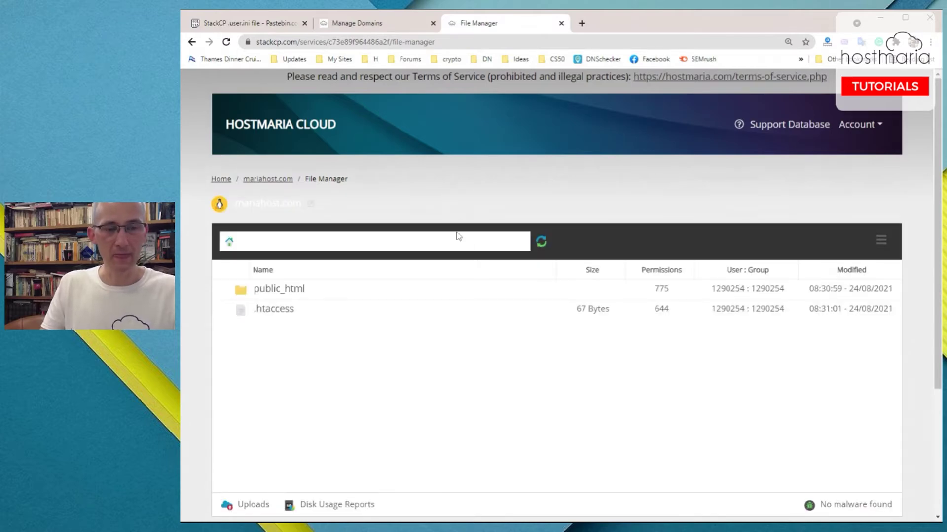
Create a new folder named maria2 in the file manager root.
right_click(340, 377)
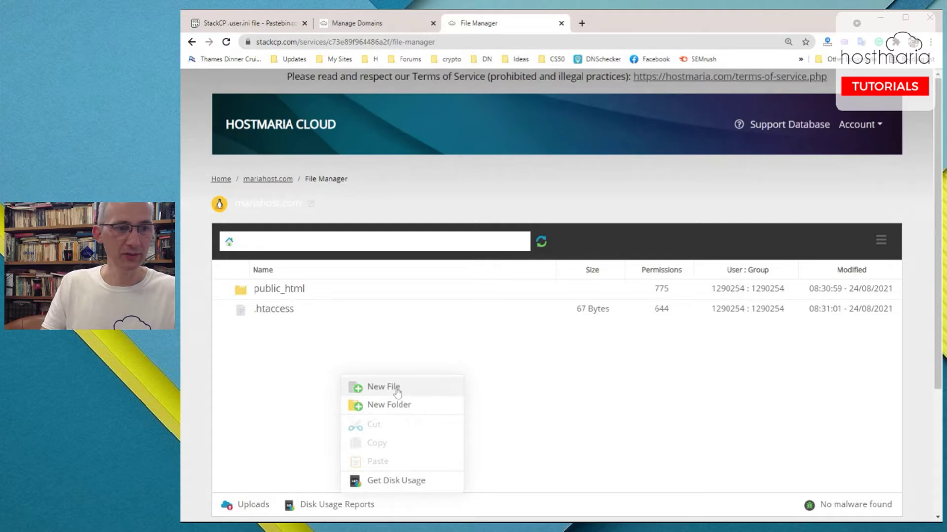
left_click(395, 406)
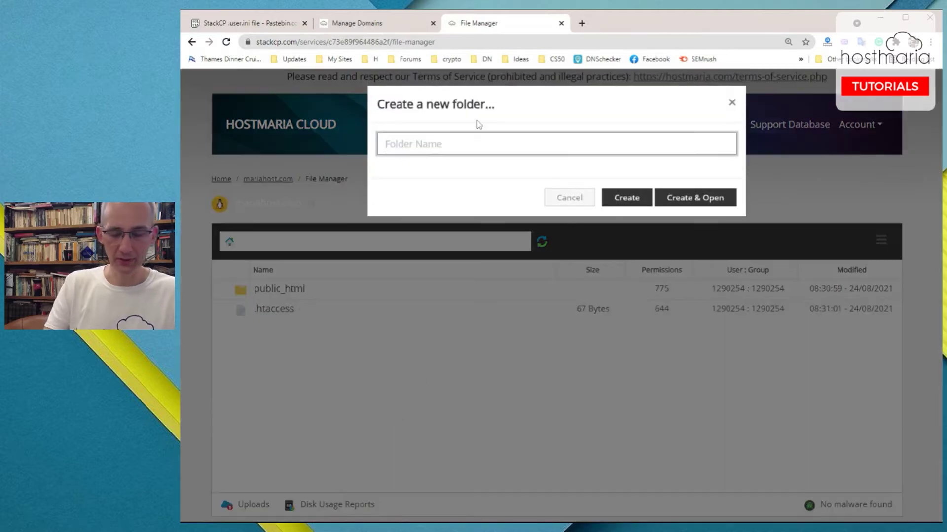
type("mariA2")
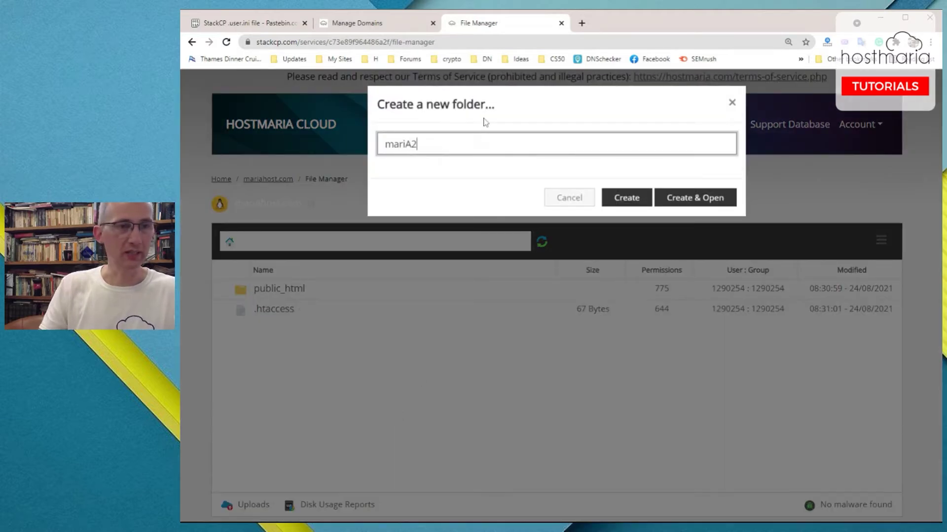
key("BackSpace")
key("BackSpace")
type("a2")
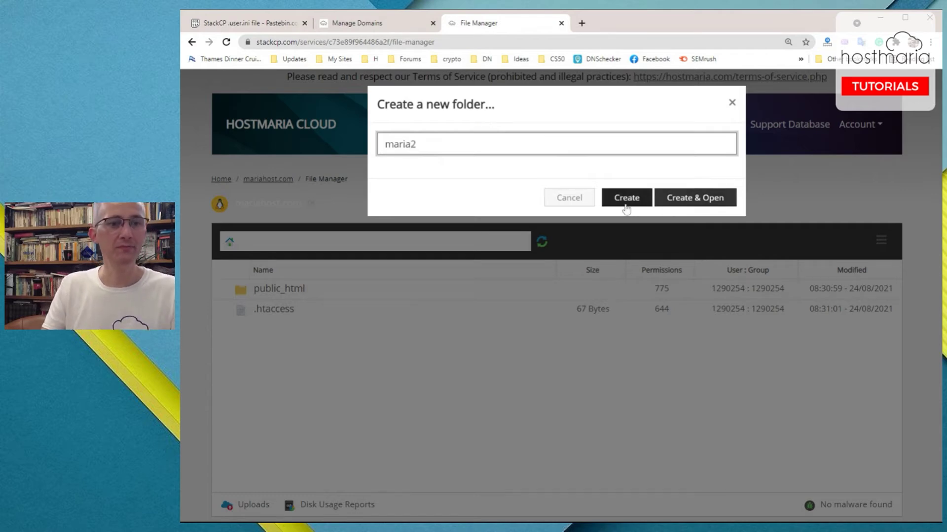
left_click(617, 199)
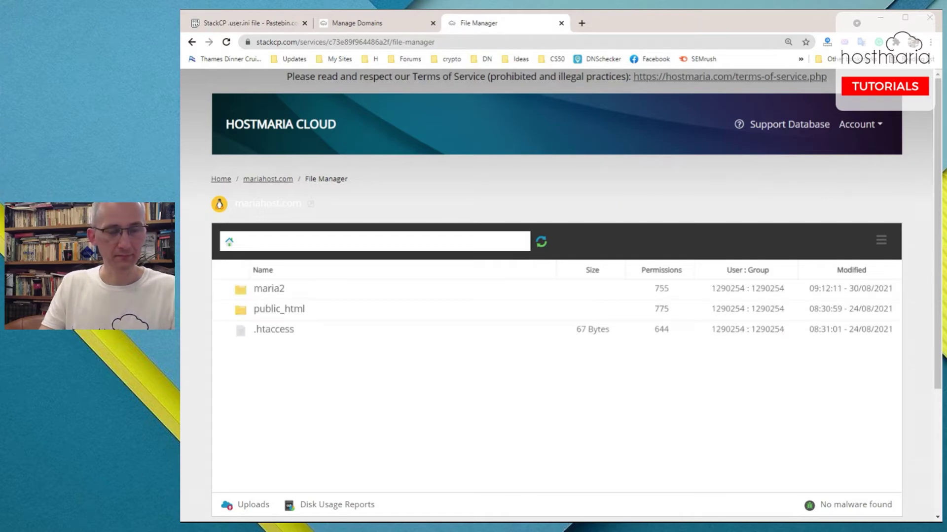
Change mariahost2.com's document root to maria2 and save it.
left_click(376, 24)
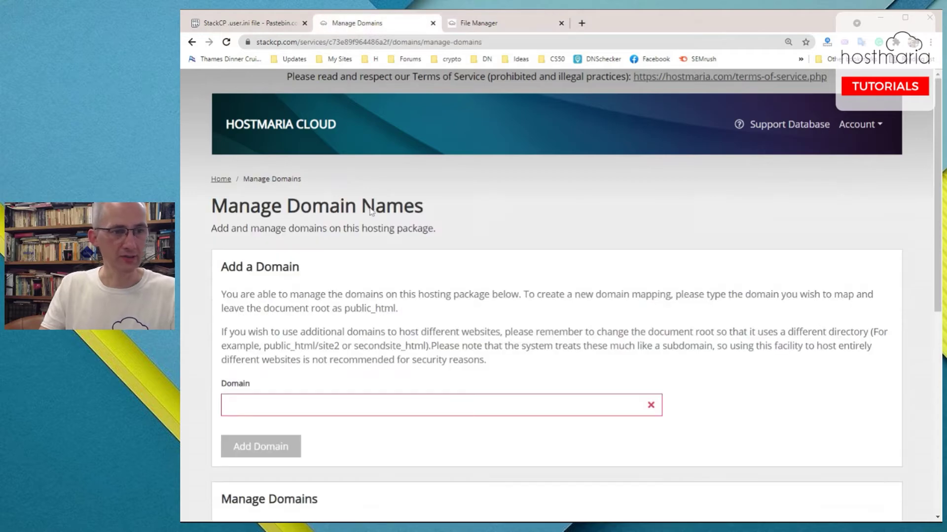
scroll(334, 348, "down", 6)
double_click(422, 340)
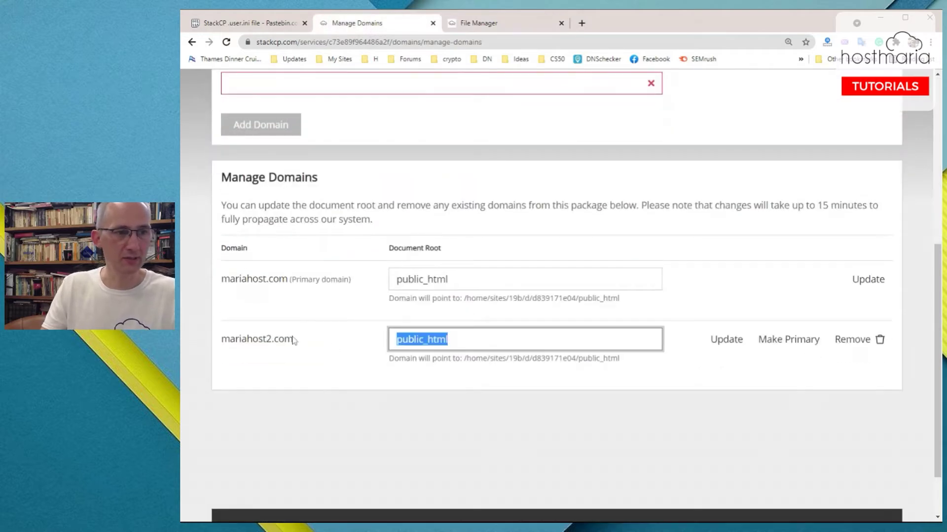
type("maria2")
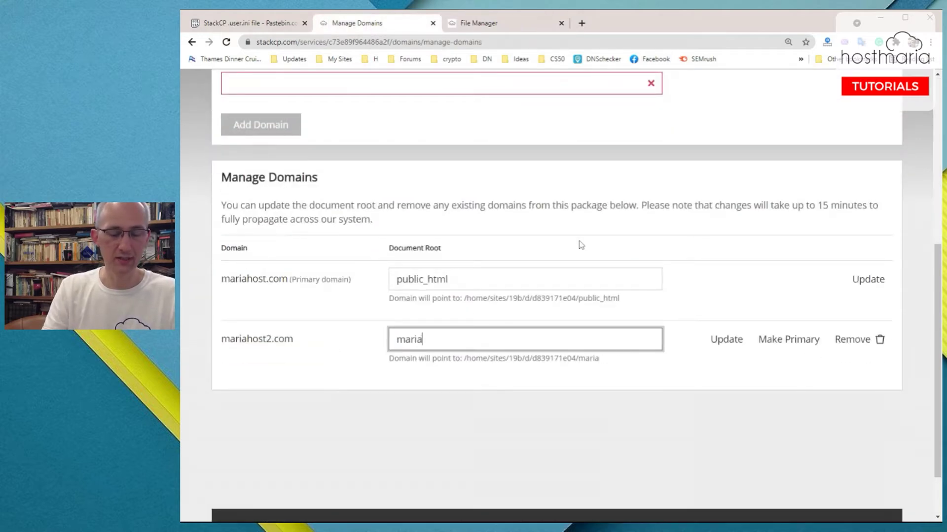
left_click(726, 339)
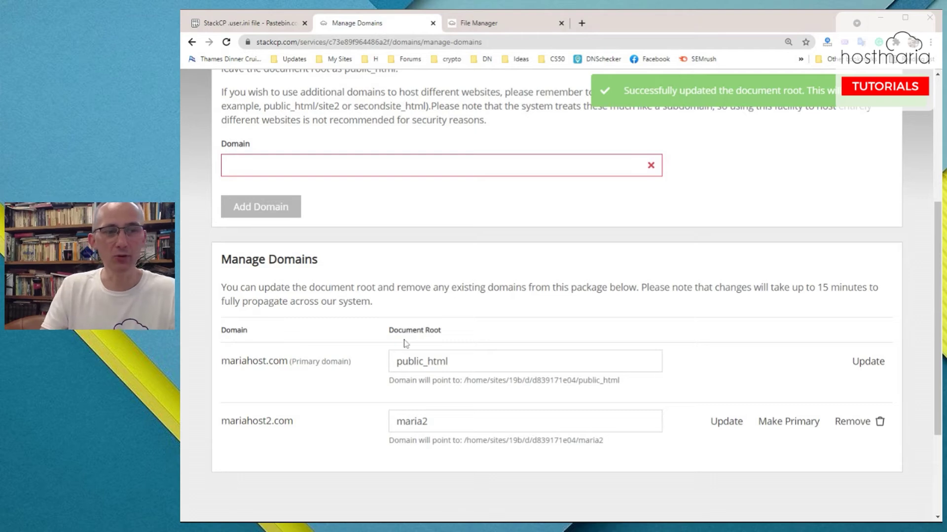
Review the Manage Domains table: mariahost.com on public_html, mariahost2.com on maria2.
left_click_drag(444, 332, 387, 338)
left_click(387, 340)
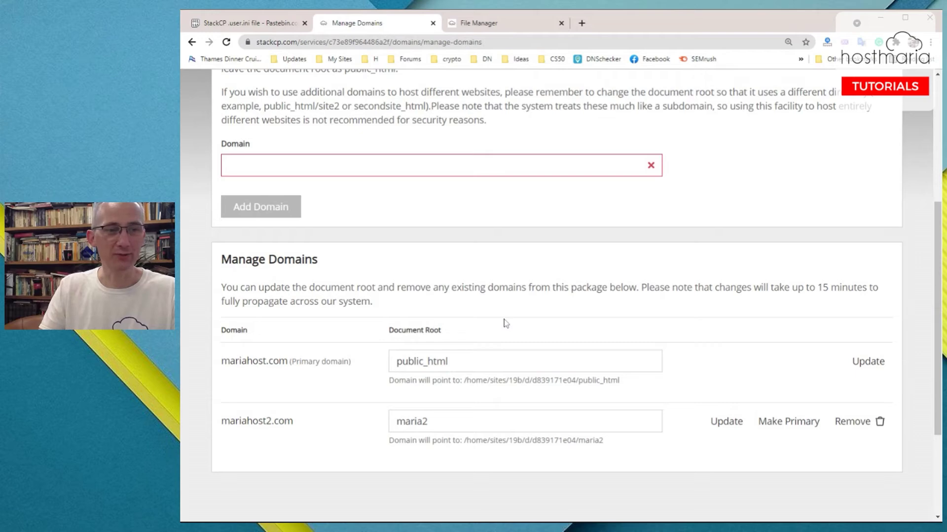
scroll(503, 323, "up", 5)
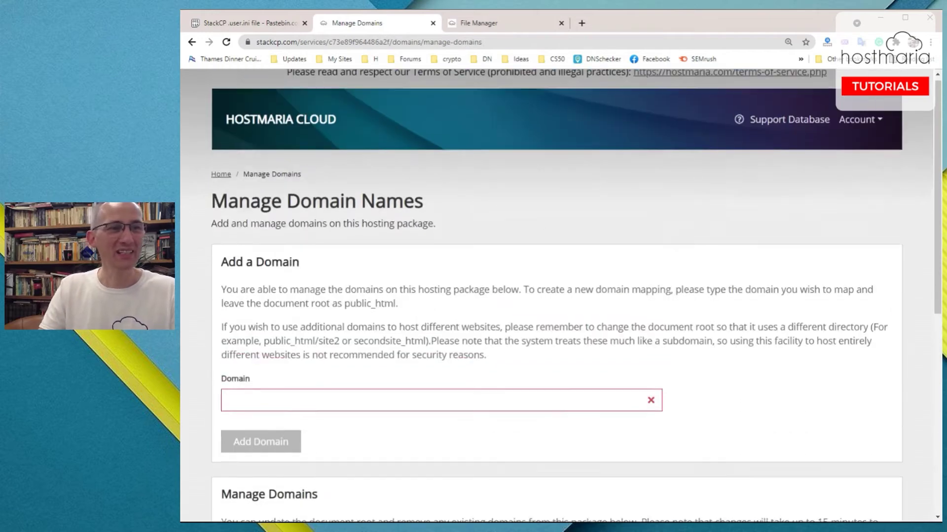
scroll(560, 228, "down", 5)
scroll(562, 228, "down", 1)
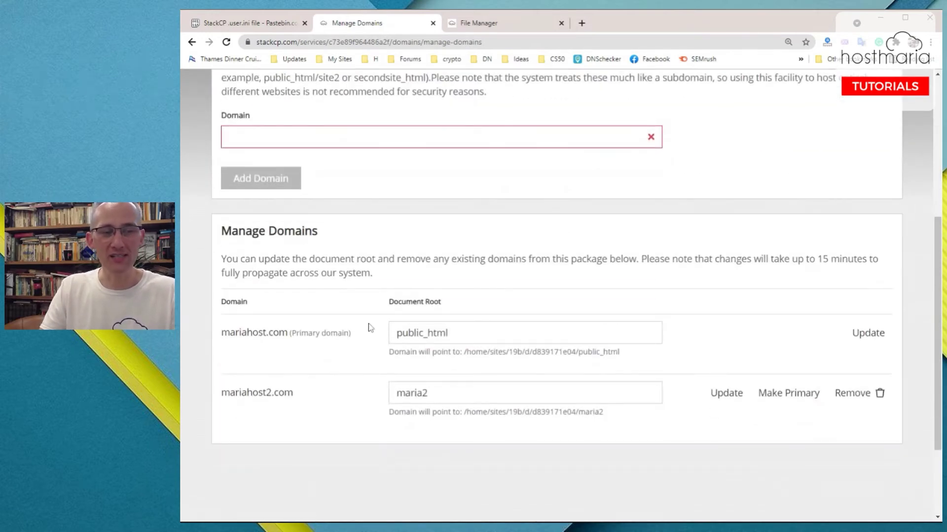
left_click_drag(239, 333, 221, 299)
left_click(222, 301)
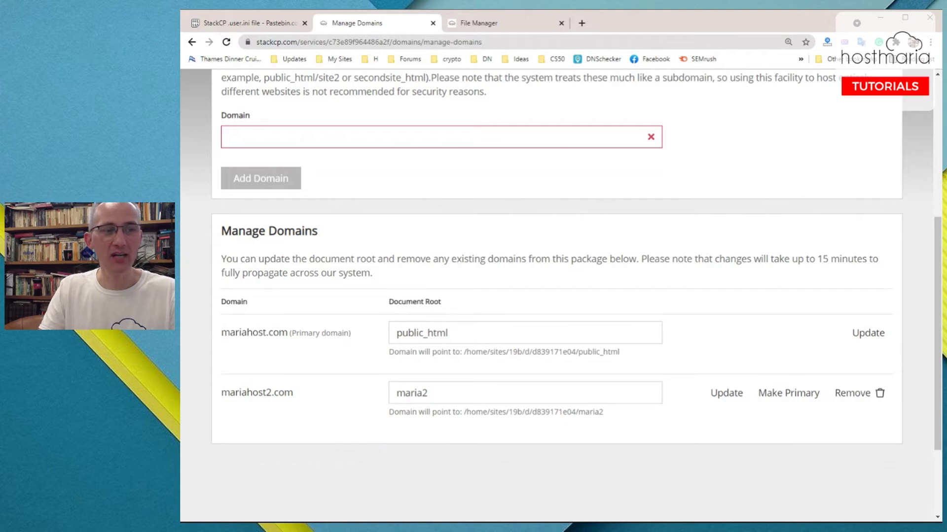
double_click(249, 393)
left_click(294, 392)
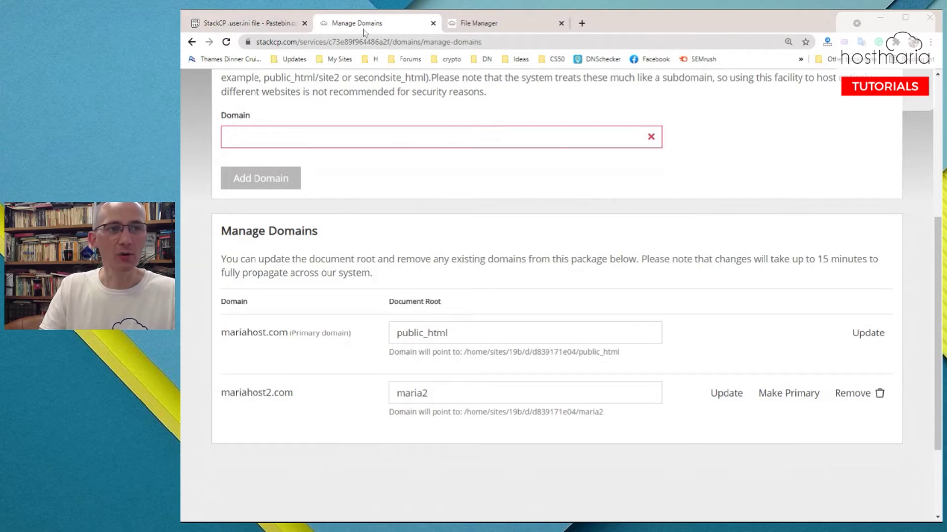
scroll(301, 212, "up", 5)
Open the PHP Configuration settings from the mariahost.com Service Overview.
left_click(221, 179)
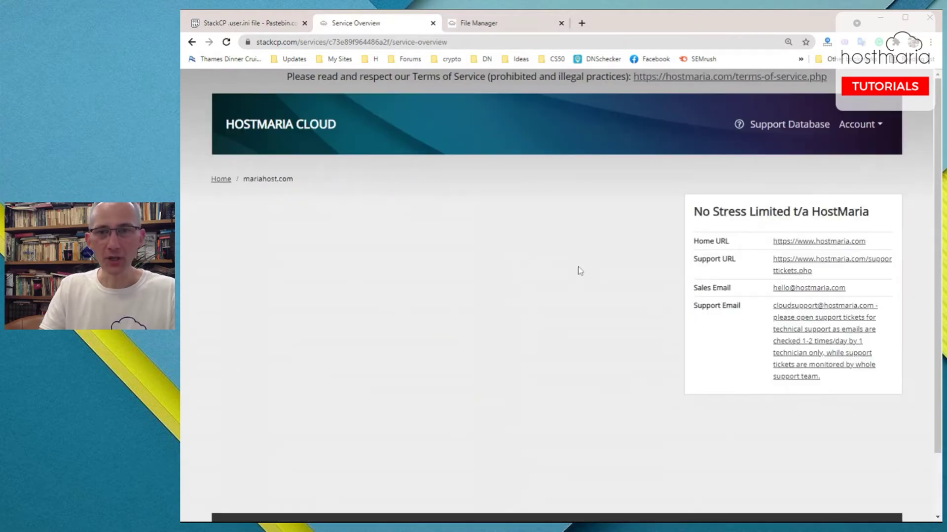
scroll(651, 312, "down", 5)
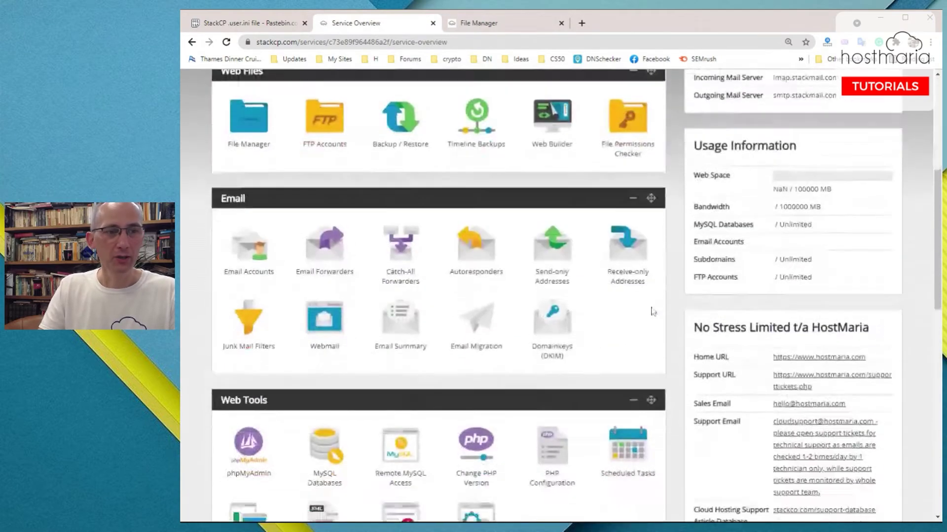
scroll(651, 312, "down", 5)
left_click(555, 212)
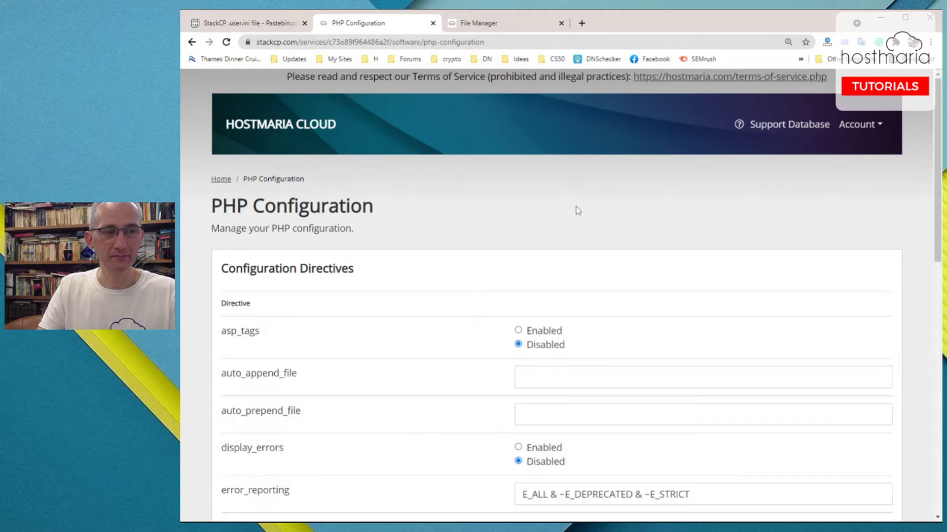
scroll(575, 207, "down", 4)
scroll(395, 244, "down", 1)
scroll(400, 234, "down", 5)
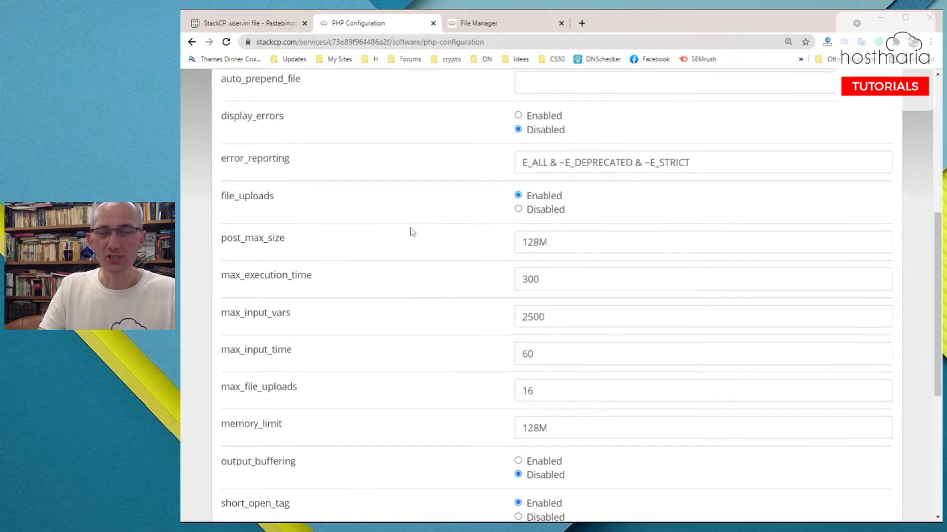
scroll(389, 276, "up", 2)
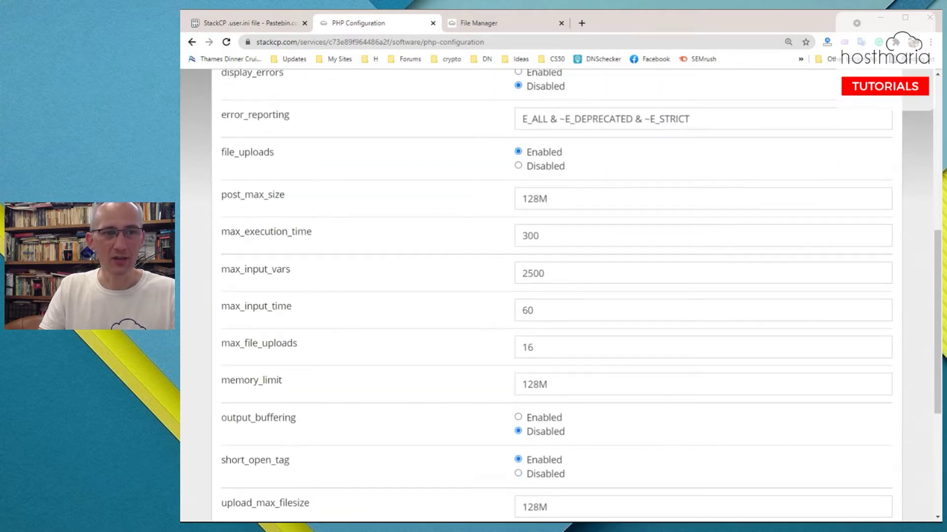
Set post_max_size to 256M, max_execution_time 900, max_input_vars 5000 and max_input_time 300.
left_click_drag(538, 199, 502, 203)
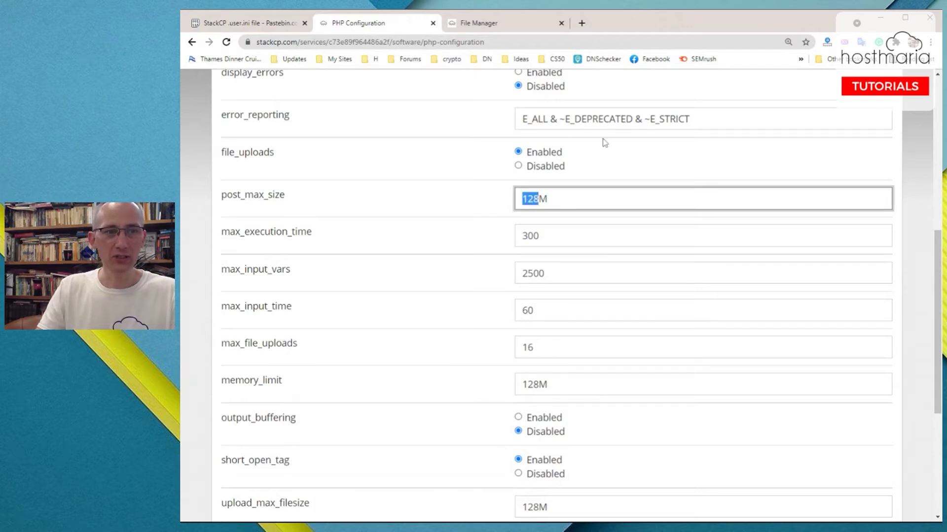
type("256")
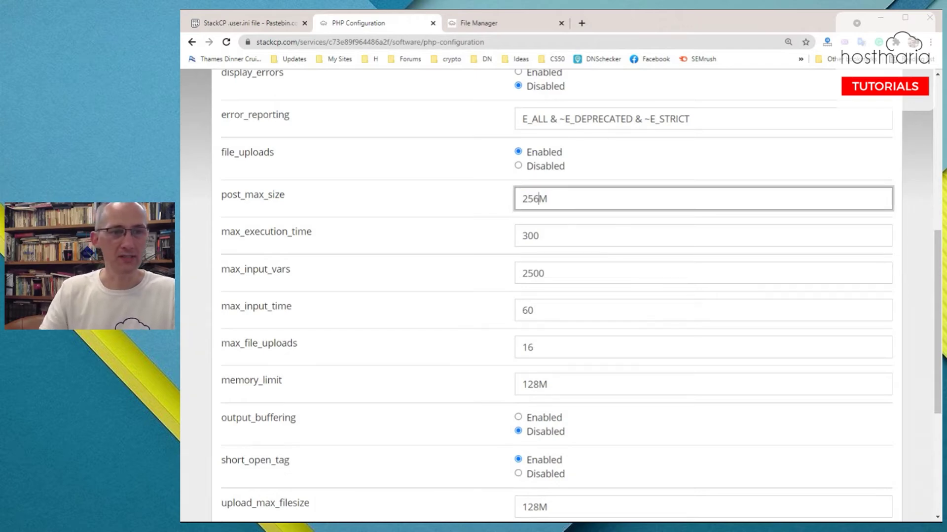
key("Tab")
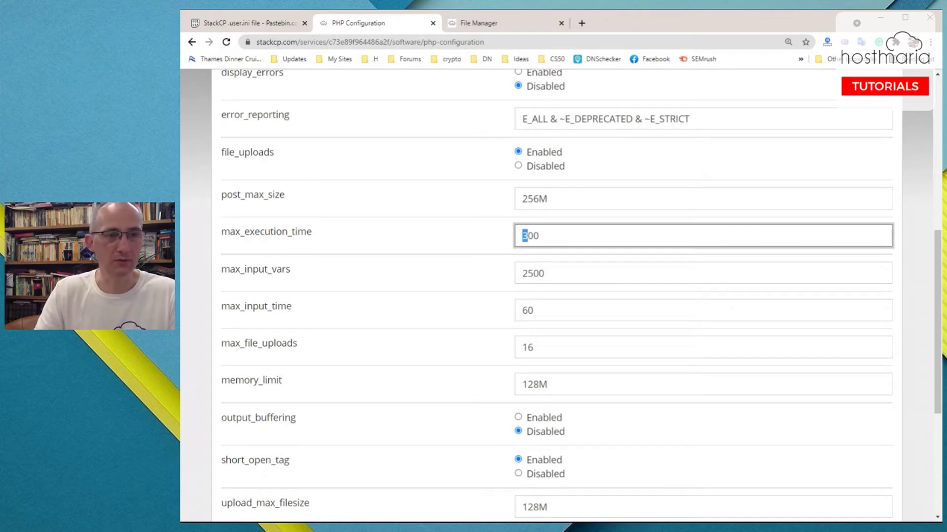
type("9")
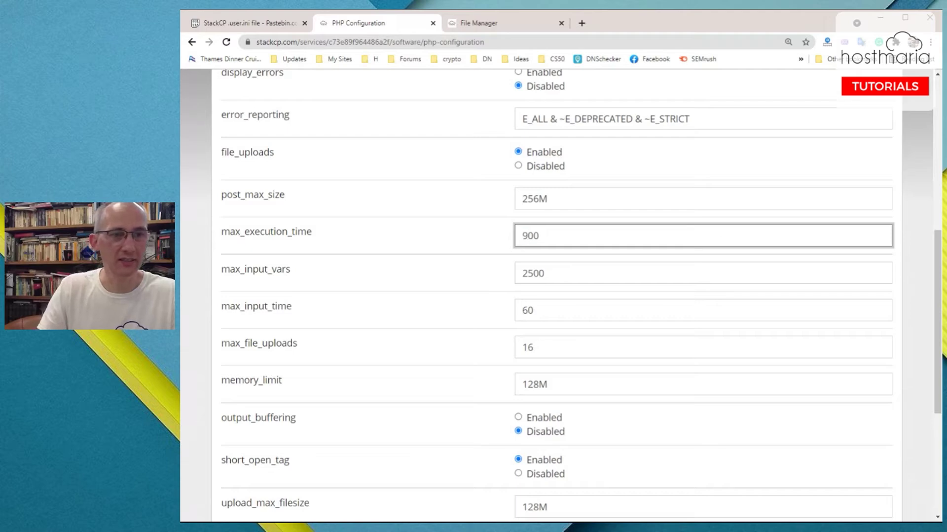
left_click_drag(533, 274, 506, 276)
type("50")
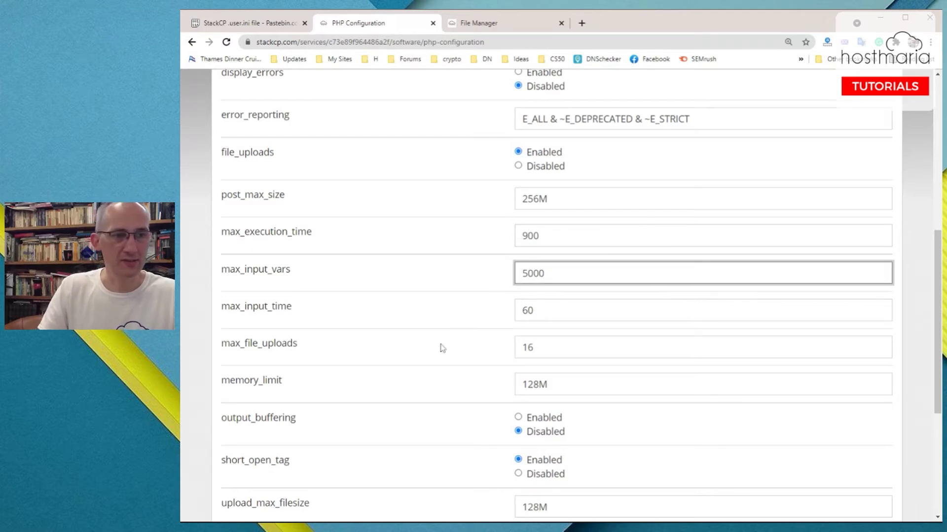
left_click(518, 310)
key("shift+Right")
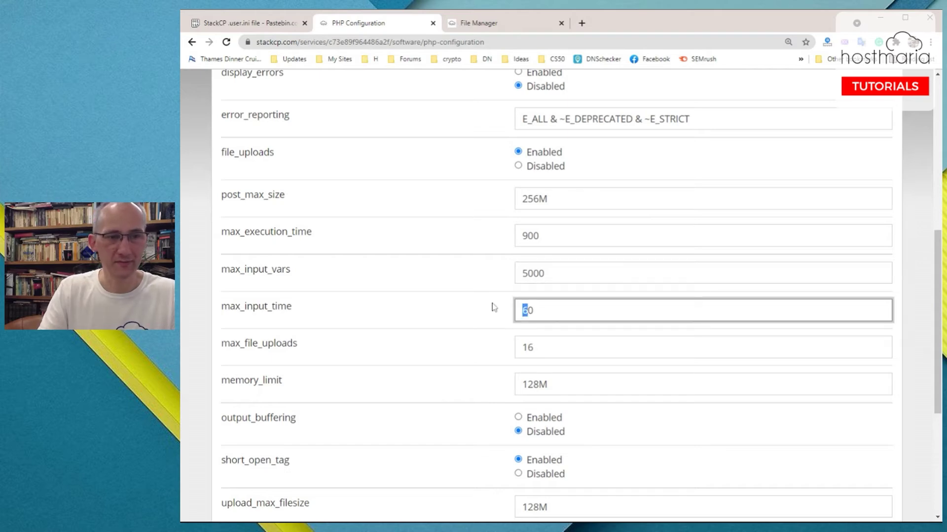
type("300")
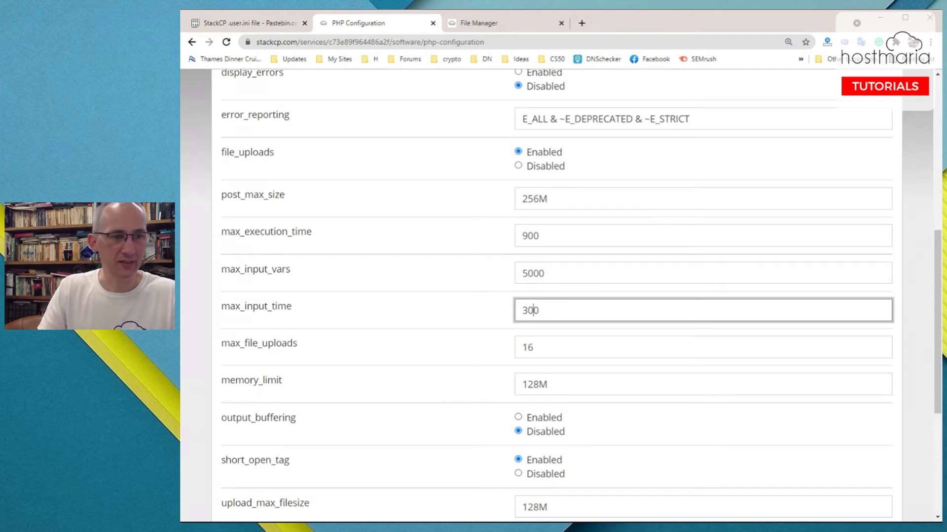
Set max_file_uploads to 128 and memory_limit to 512M.
key("Tab")
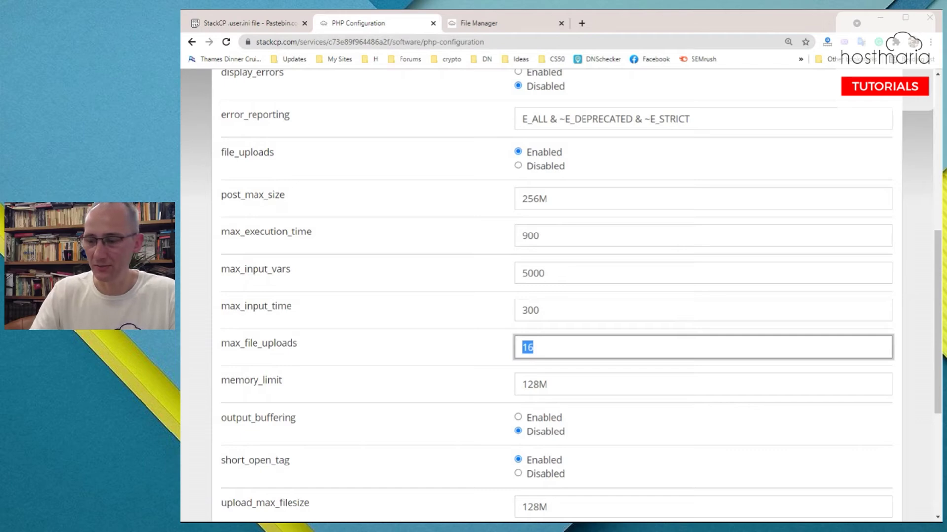
type("128")
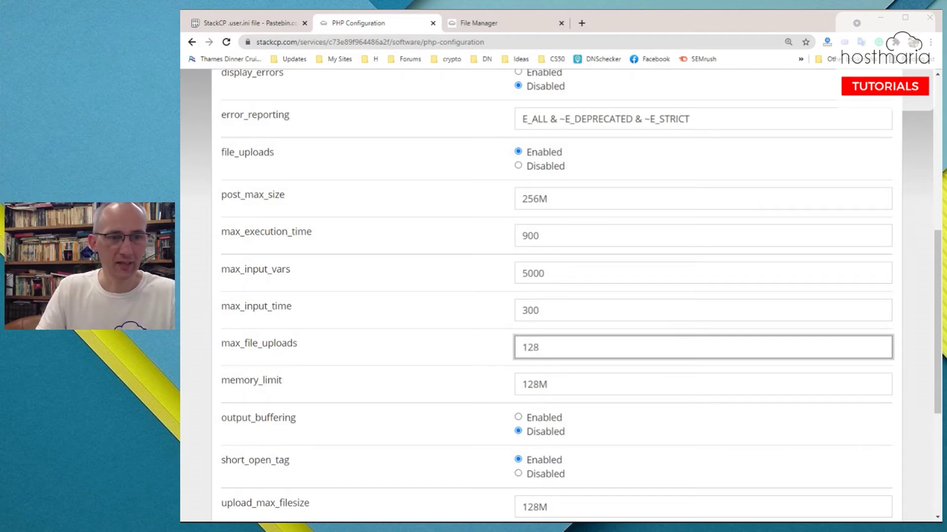
key("Tab")
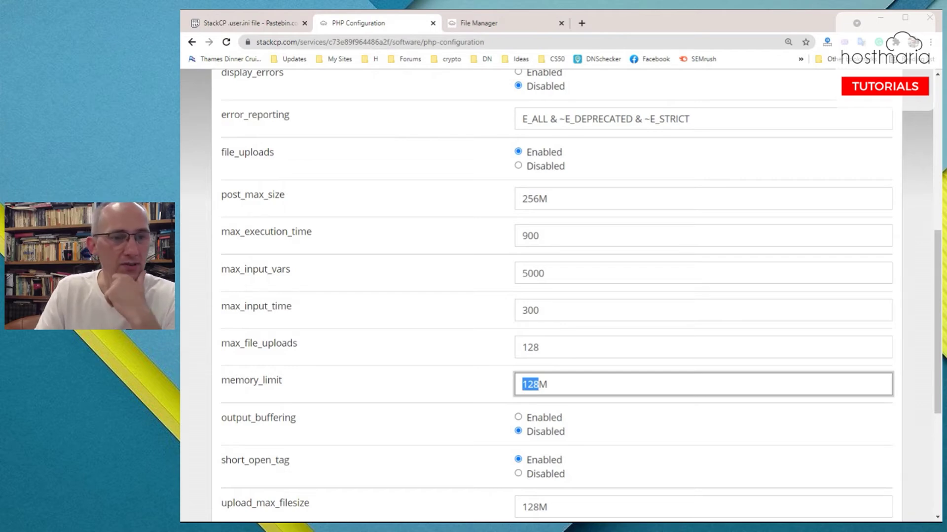
type("256")
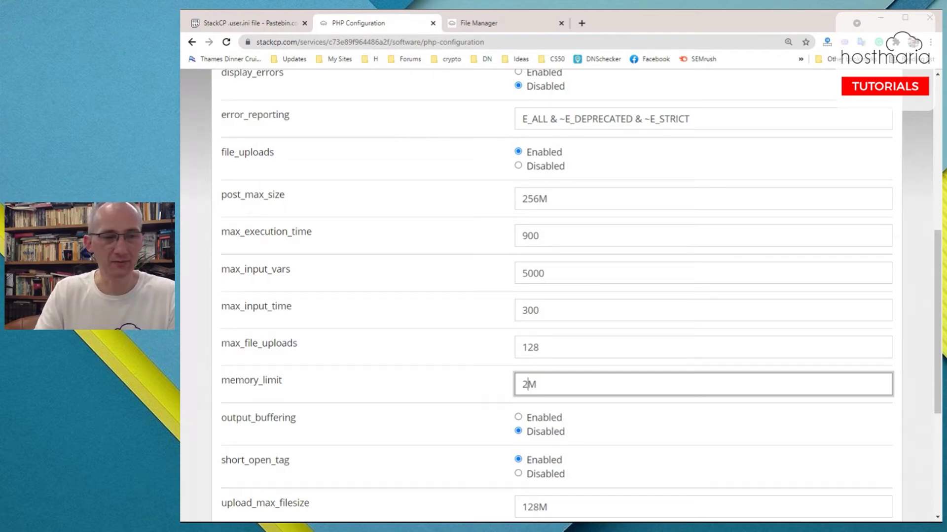
key("shift+Left")
key("shift+Left")
key("shift+Left")
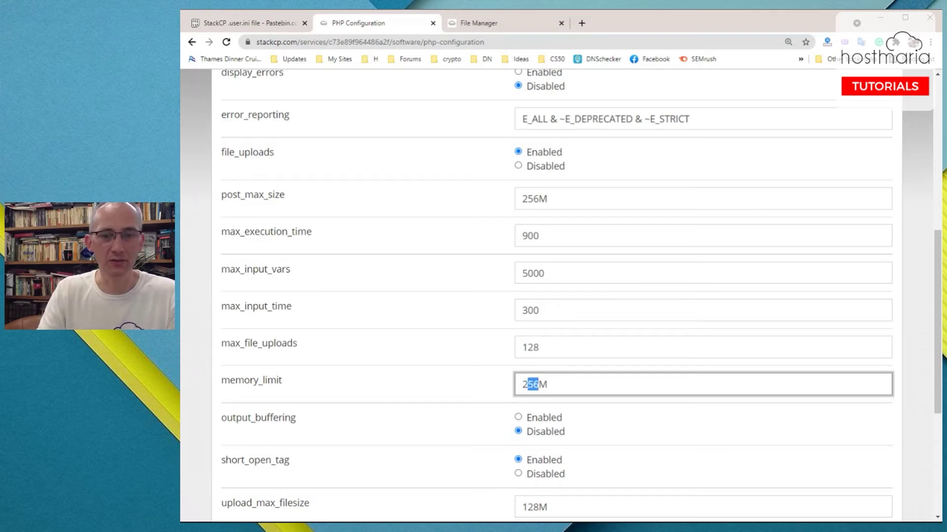
type("512")
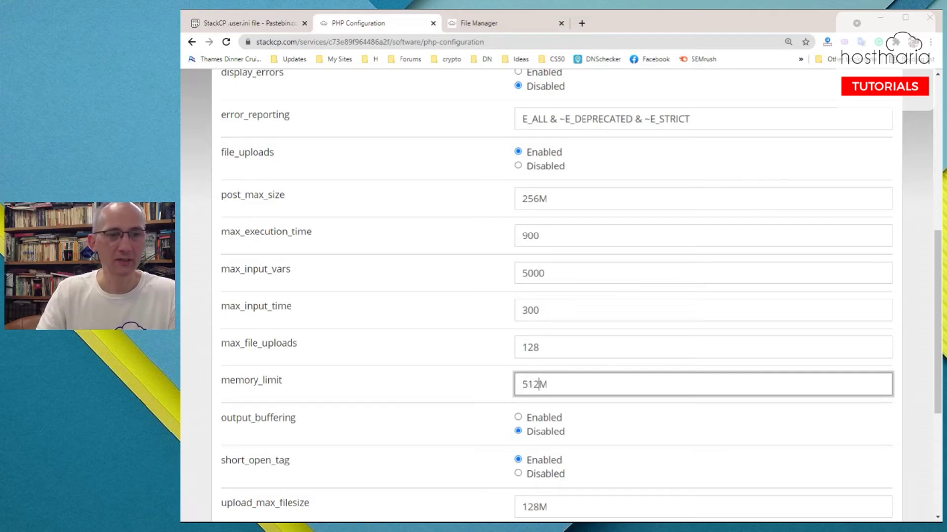
key("shift+Left")
key("shift+Left")
key("shift+Left")
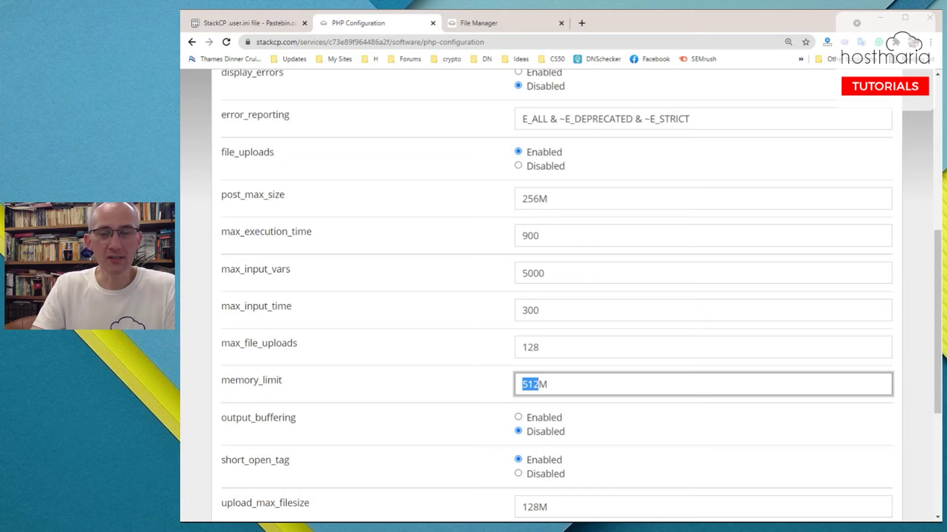
left_click(921, 393)
Set upload_max_filesize to 1024M and save the PHP configuration.
scroll(908, 387, "down", 3)
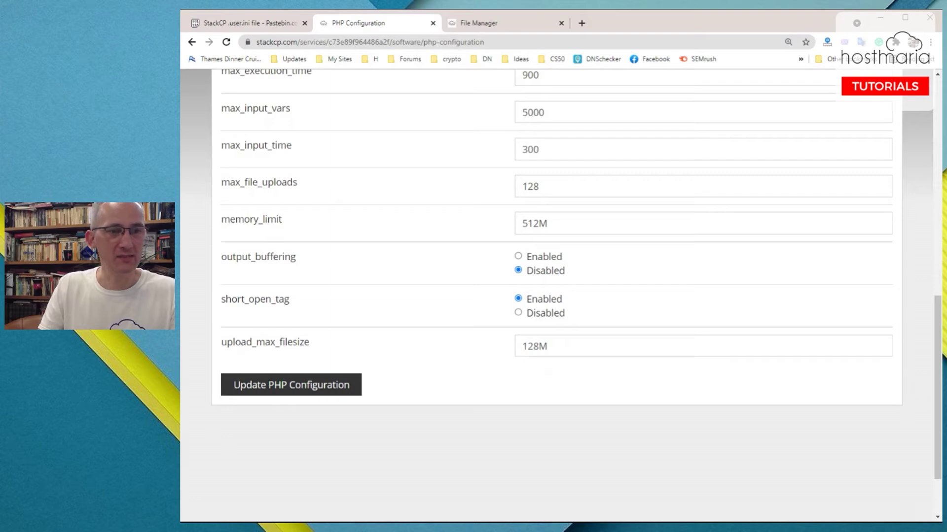
left_click_drag(539, 346, 516, 347)
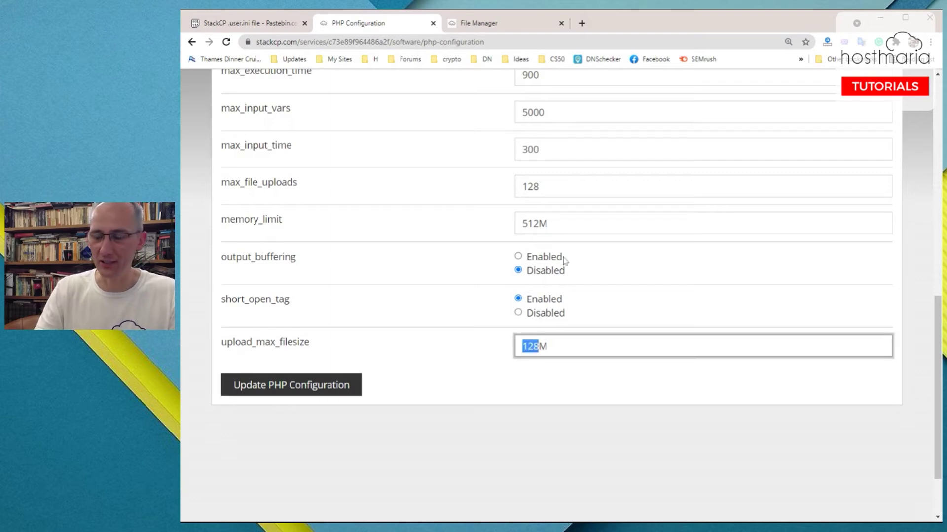
type("512")
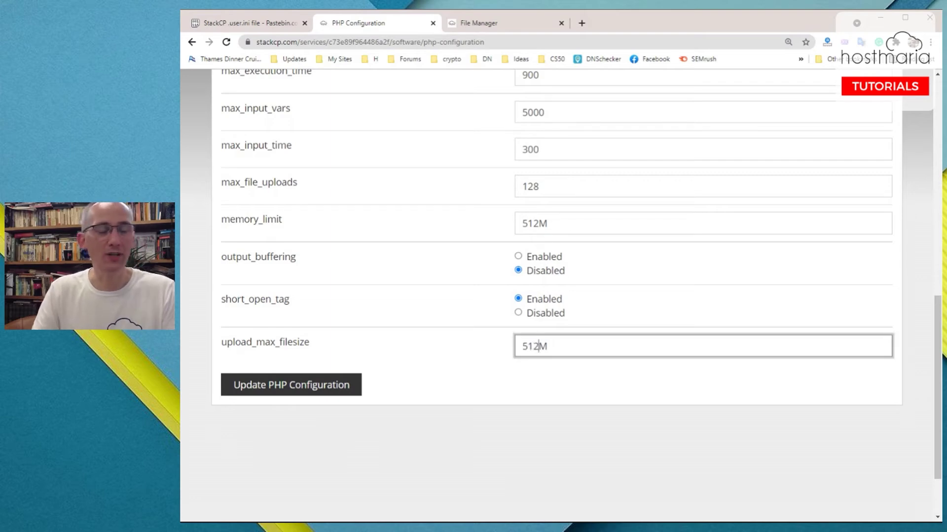
left_click_drag(539, 347, 522, 346)
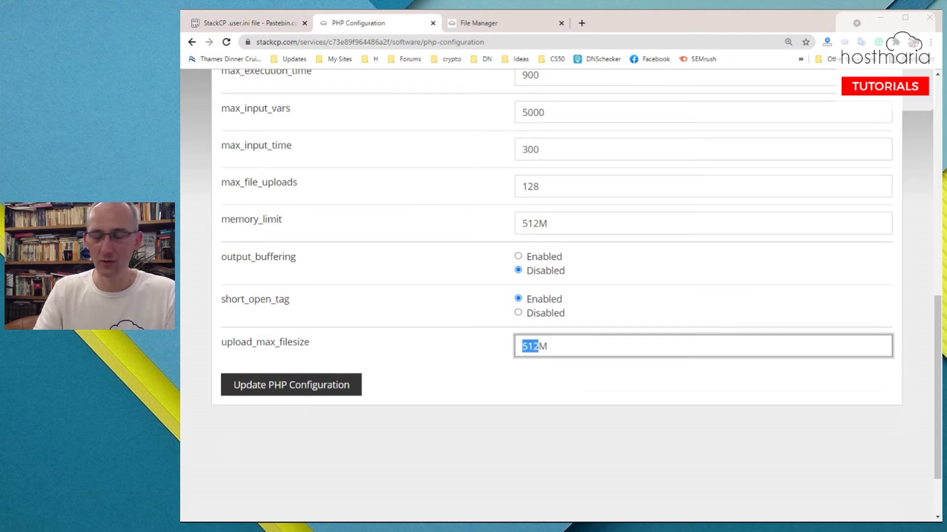
type("1024")
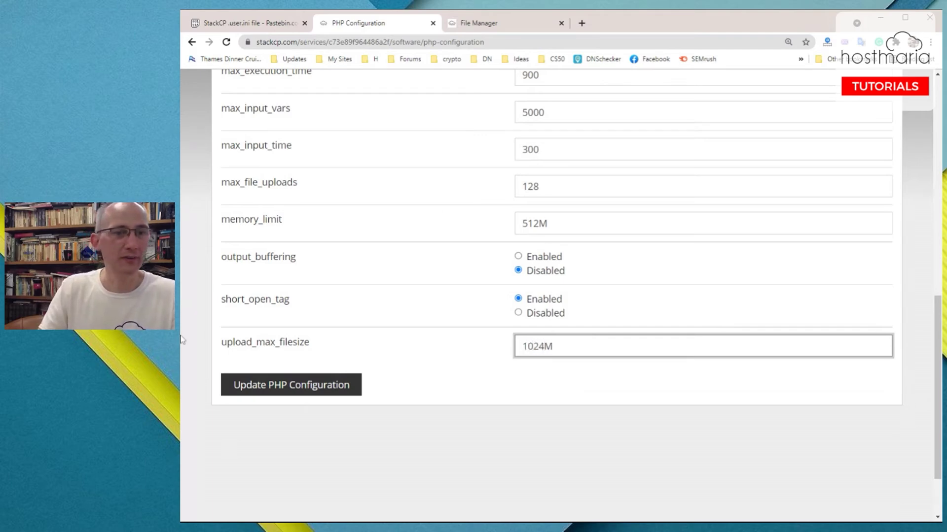
left_click(278, 385)
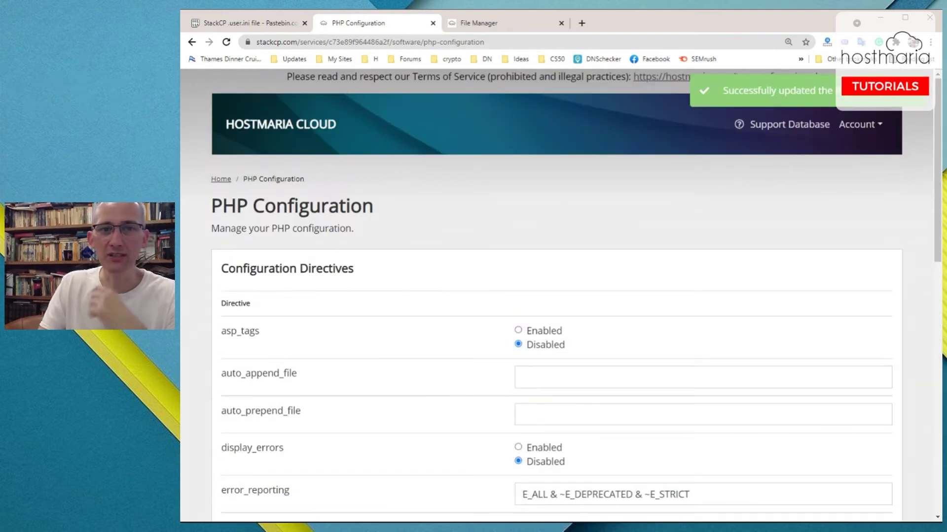
left_click(488, 23)
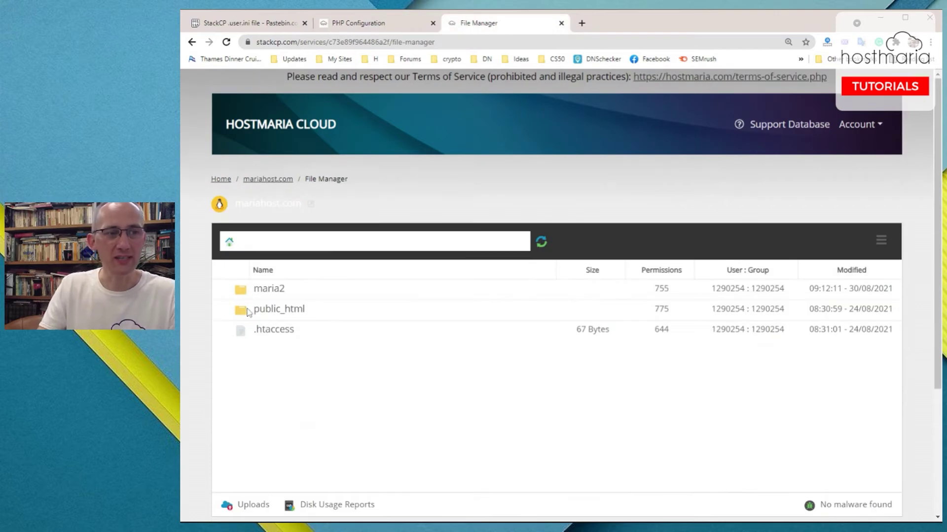
left_click(375, 22)
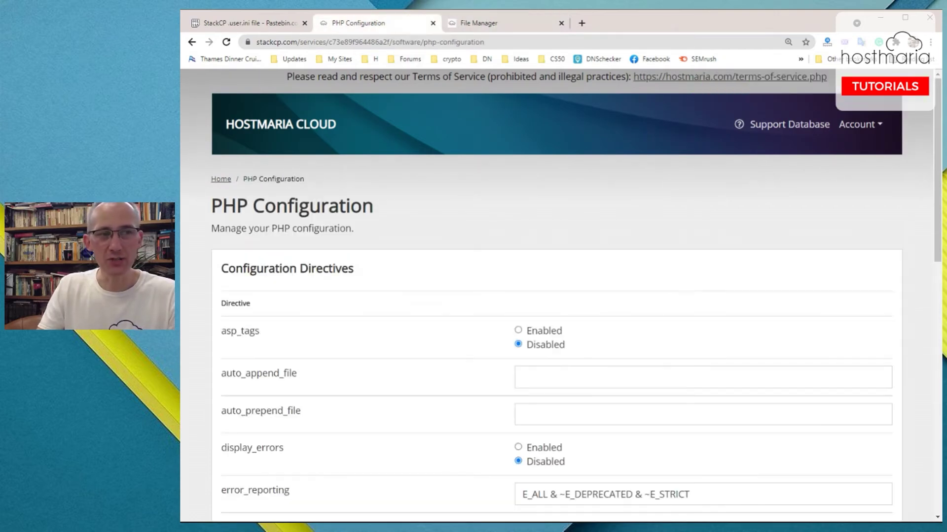
left_click_drag(298, 205, 395, 205)
left_click(402, 204)
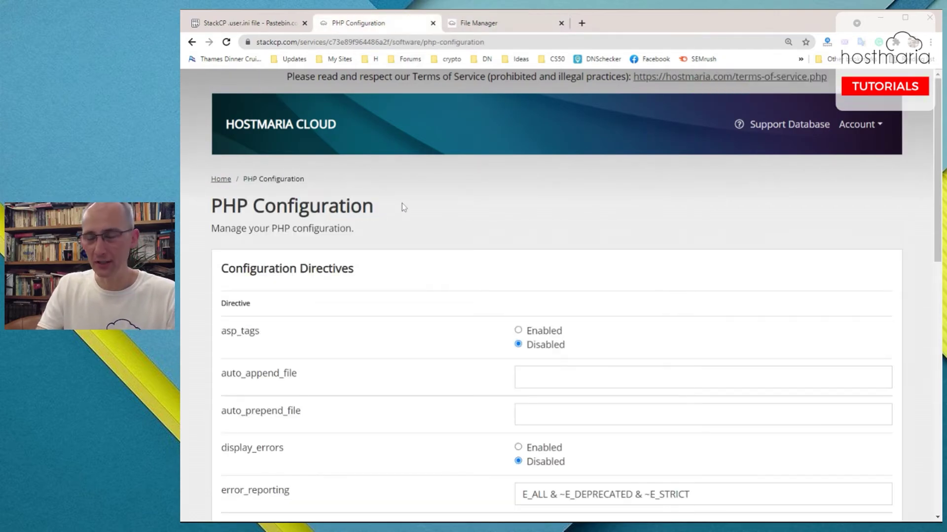
left_click_drag(386, 207, 222, 206)
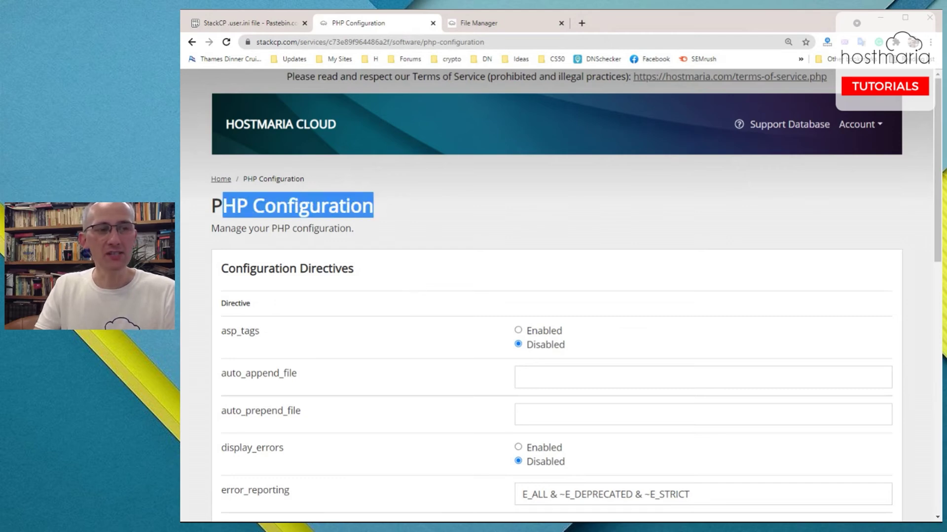
left_click(221, 206)
left_click(503, 23)
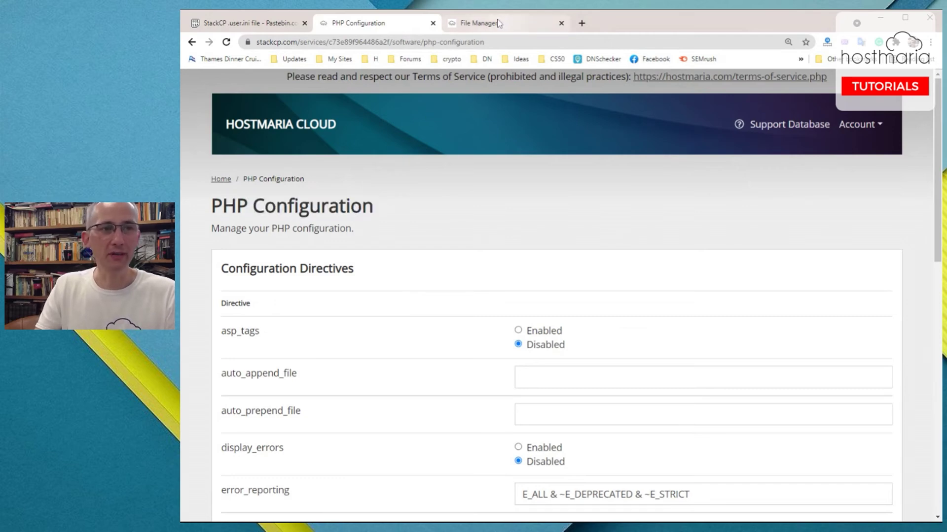
Review public_html's .user.ini in the Code Editor, then return to the account root folder.
double_click(254, 310)
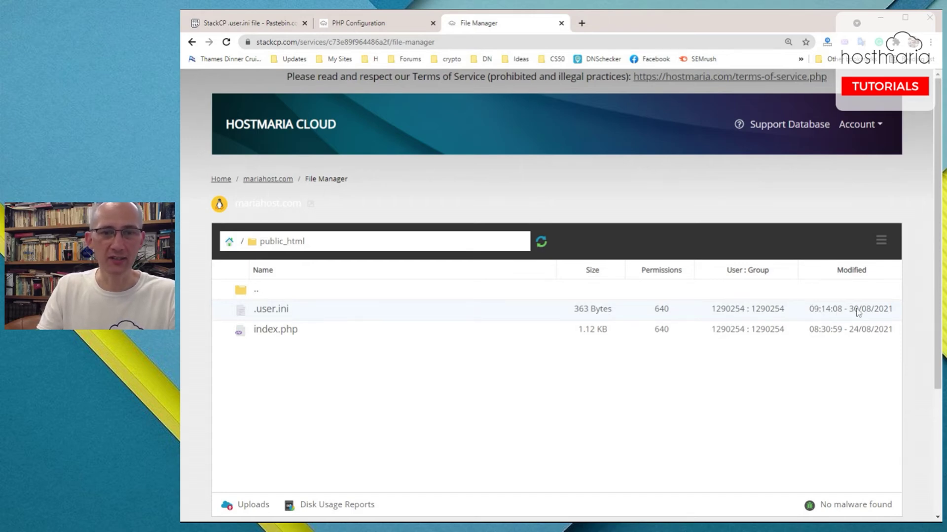
right_click(277, 318)
left_click(318, 95)
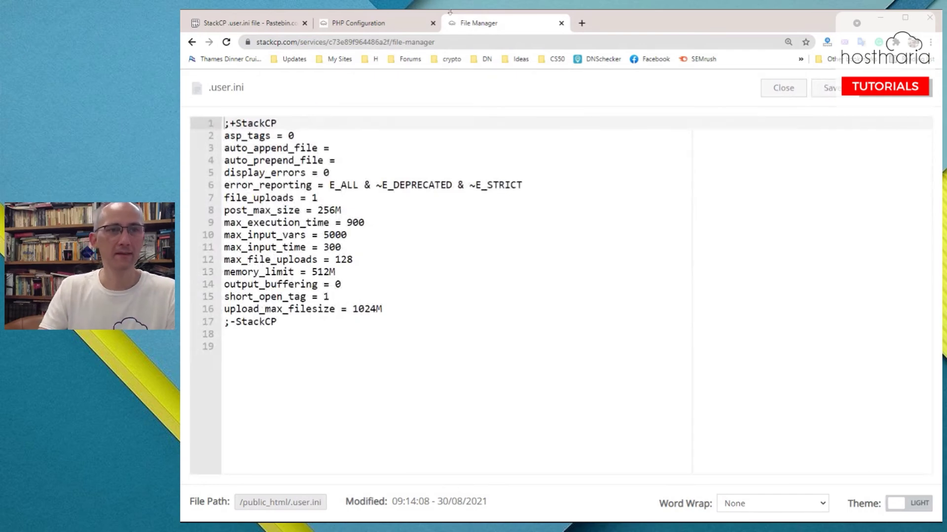
left_click(783, 88)
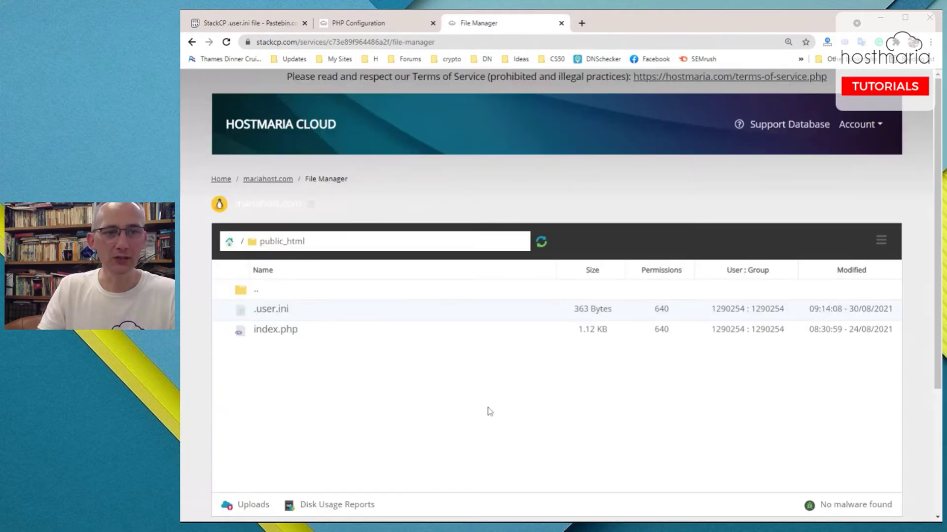
left_click(236, 295)
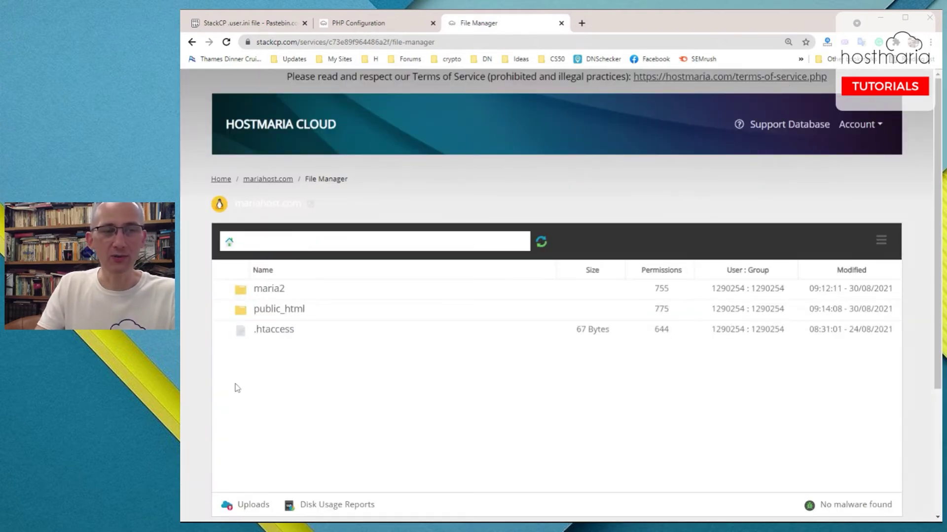
Open the empty maria2 folder and read the sample .user.ini settings paste on Pastebin.
left_click(242, 295)
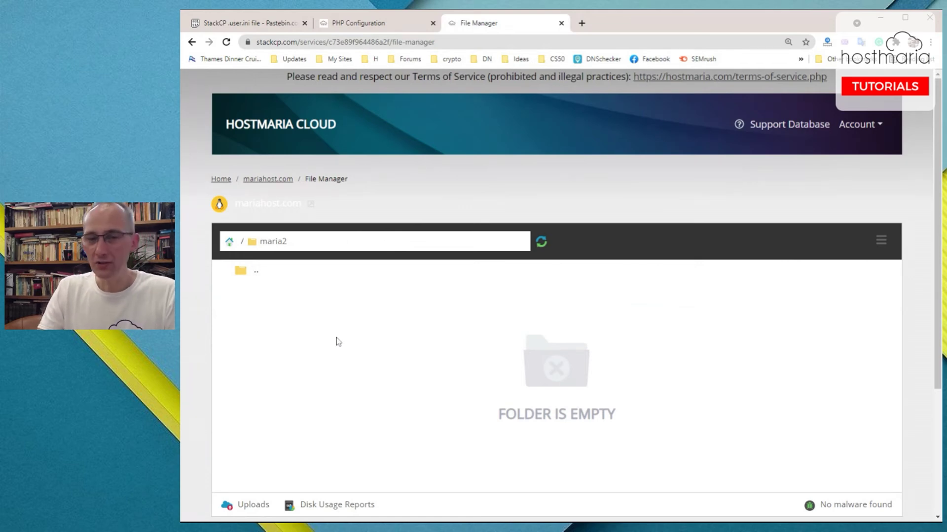
left_click(227, 27)
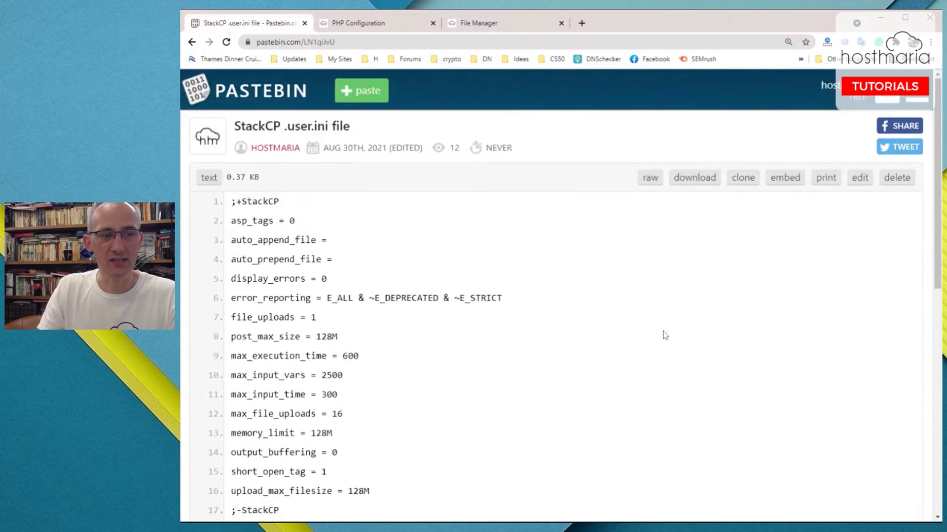
scroll(660, 334, "down", 1)
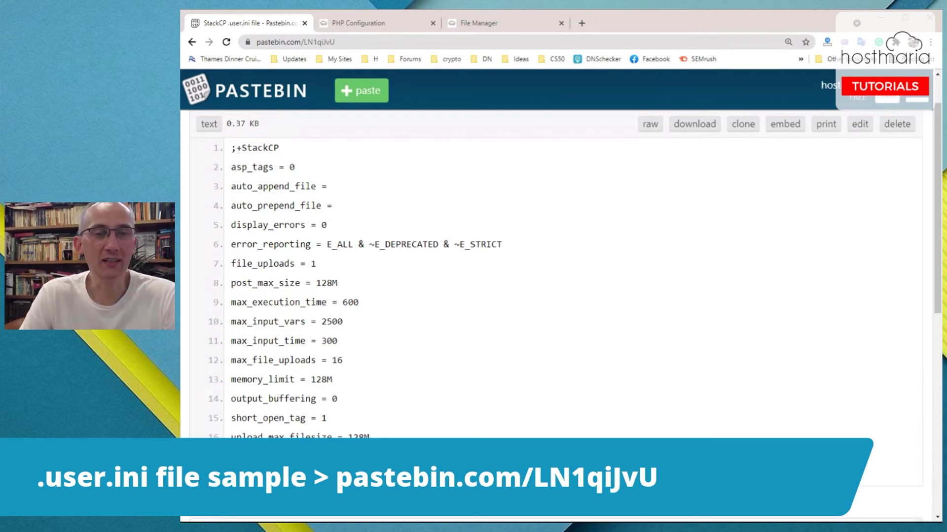
left_click(381, 21)
Create a new file named .user.ini in maria2 and open it in the editor.
left_click(490, 28)
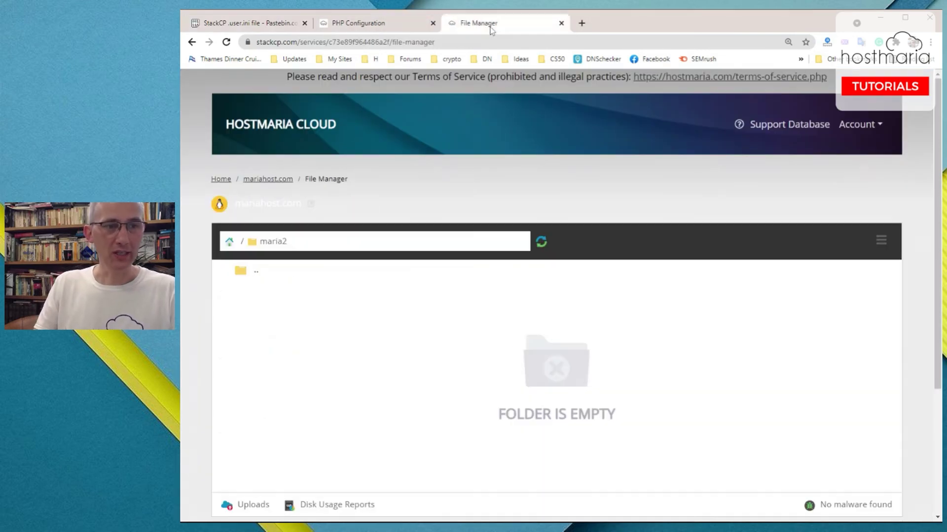
right_click(390, 334)
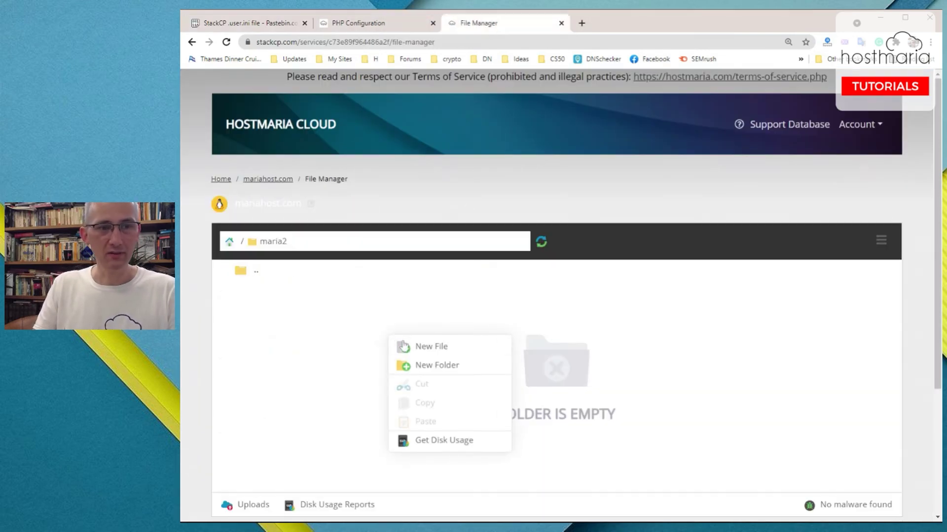
left_click(423, 348)
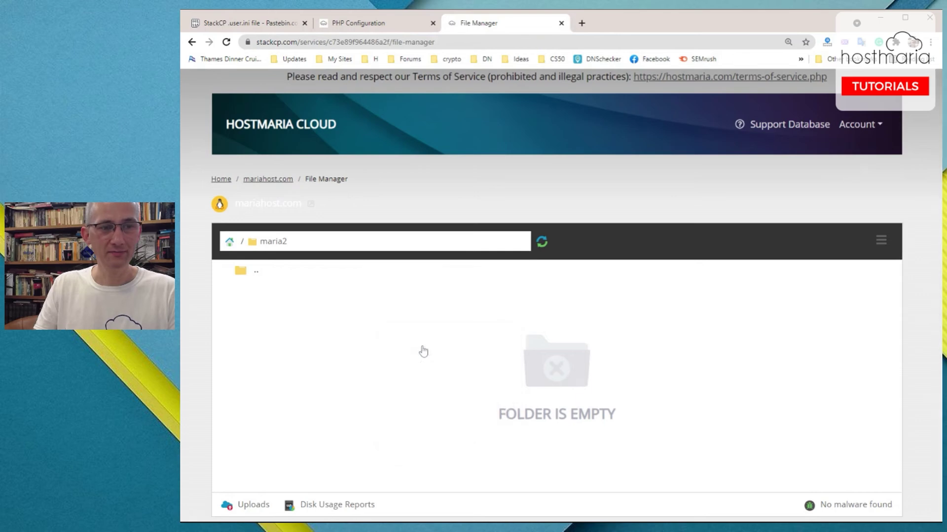
type(".")
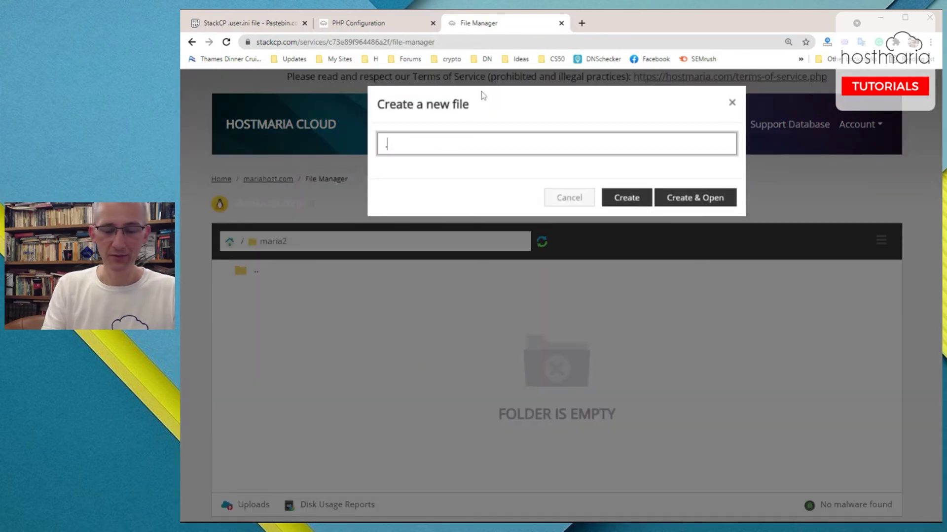
type("user.ini")
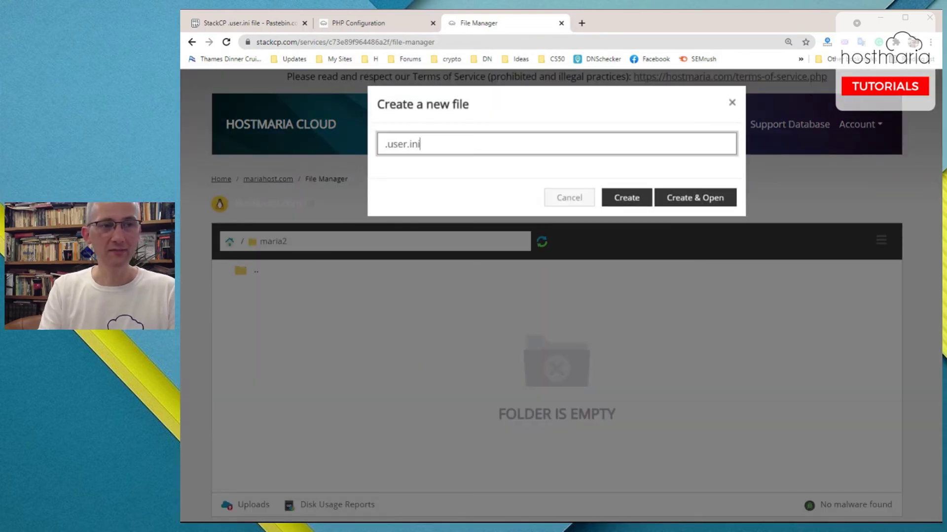
left_click(686, 198)
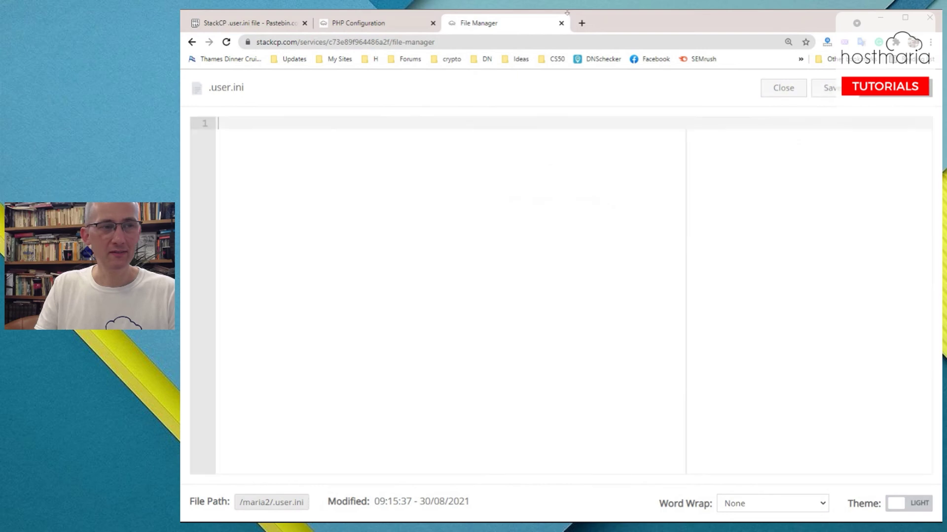
Copy the Pastebin settings lines into maria2's empty .user.ini, save it and close the editor.
left_click(253, 25)
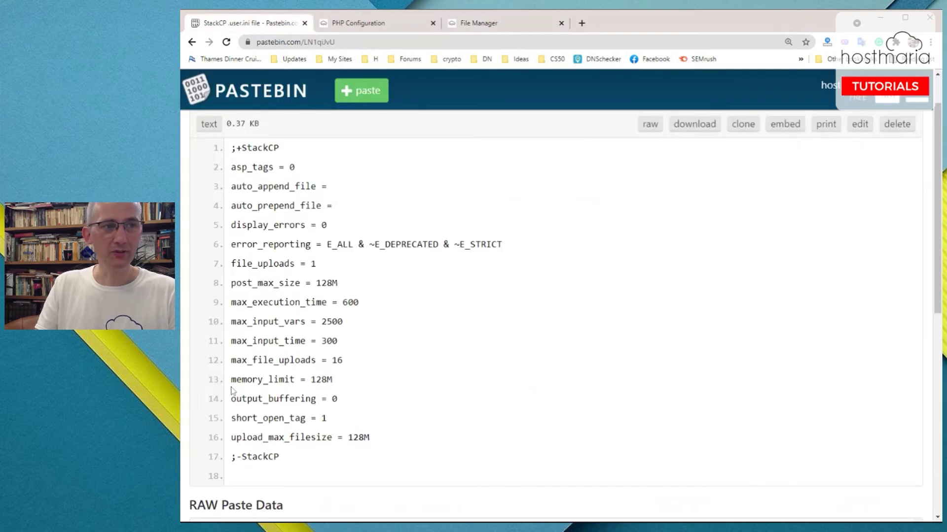
left_click_drag(262, 482, 226, 148)
key("ctrl+c")
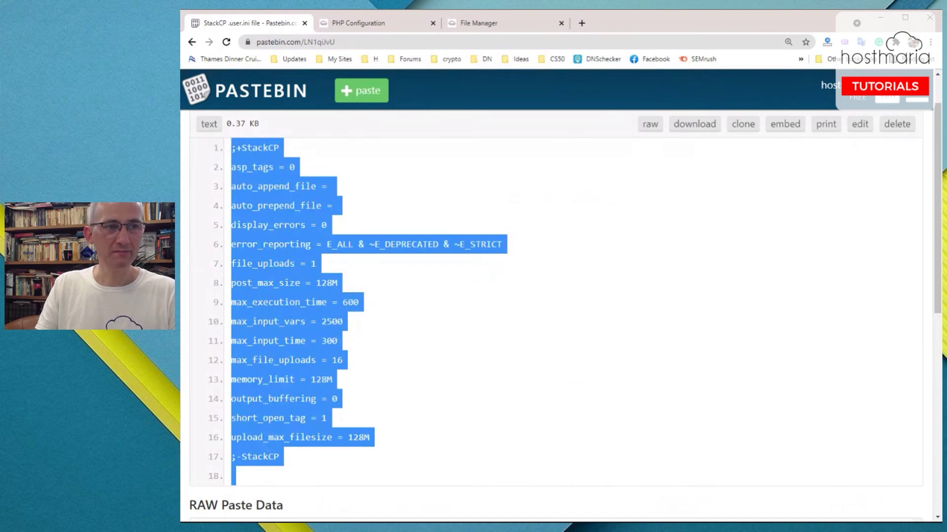
scroll(353, 429, "down", 8)
scroll(352, 429, "up", 3)
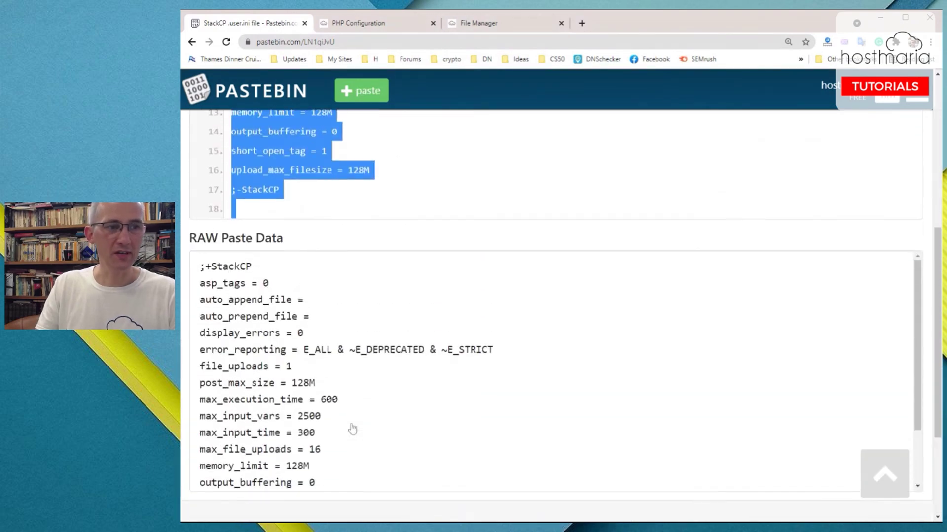
scroll(353, 429, "down", 2)
scroll(346, 370, "up", 2)
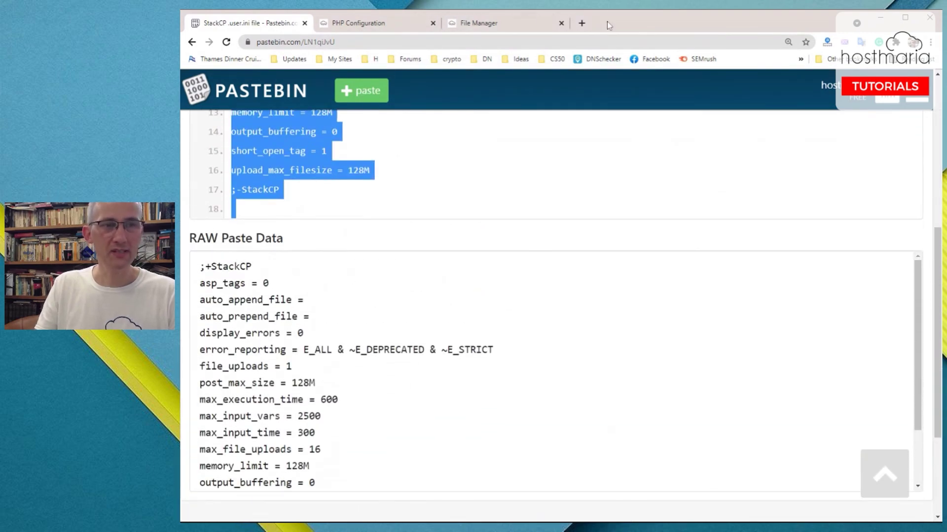
left_click(496, 25)
key("ctrl+v")
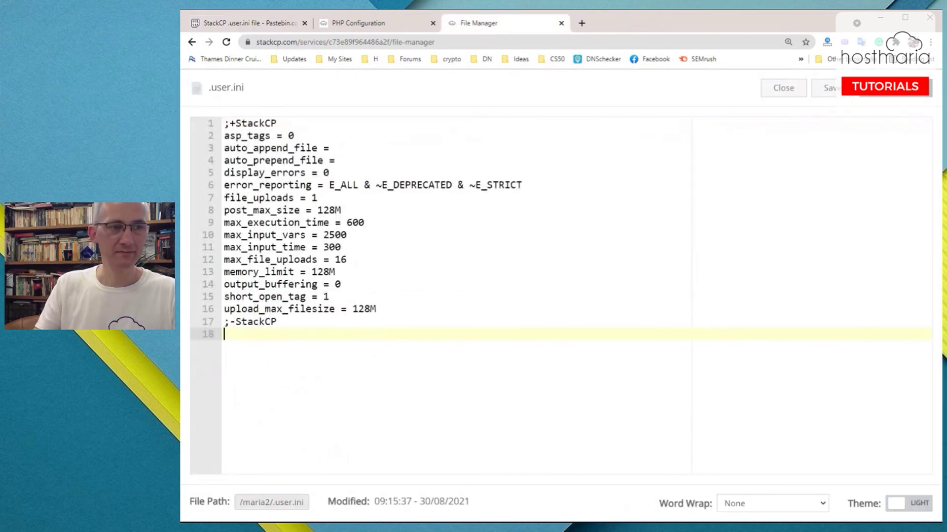
left_click(824, 87)
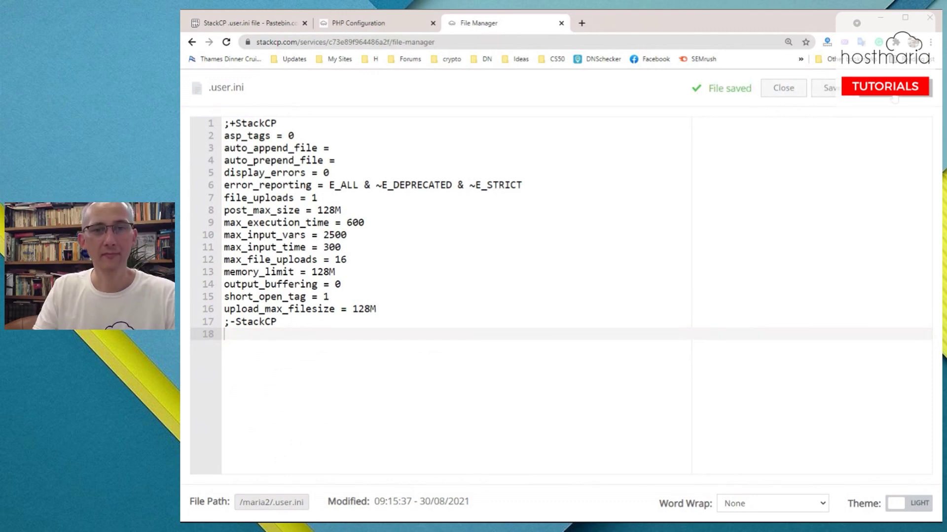
left_click(782, 91)
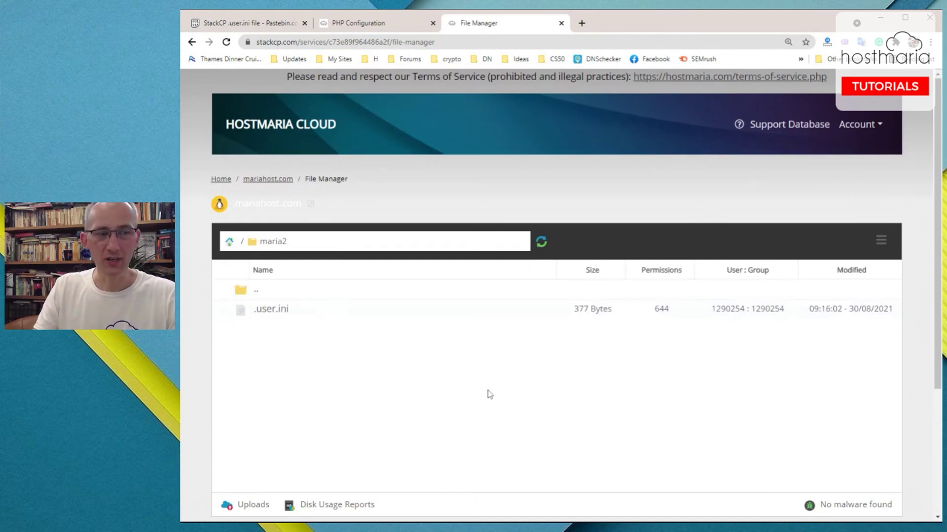
Change memory_limit from 128M to 256M in maria2's .user.ini, save, then return to the control panel home.
right_click(280, 313)
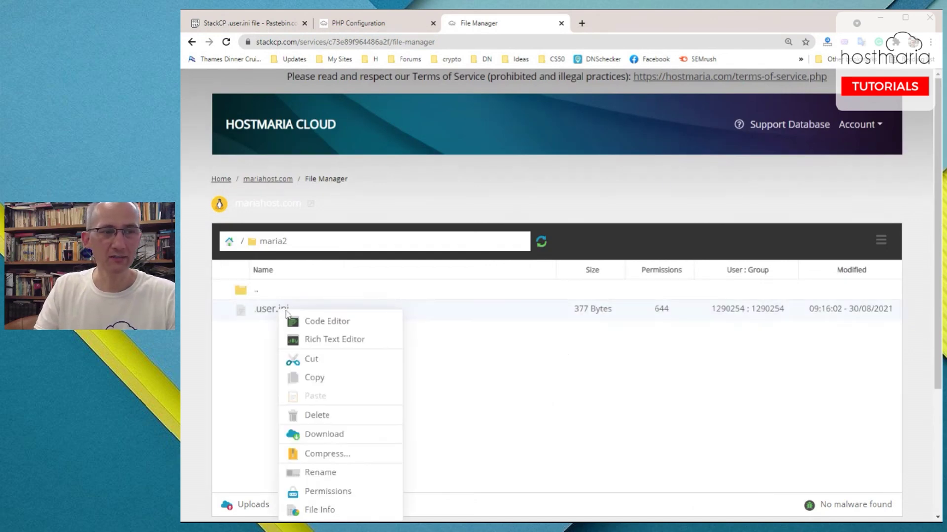
left_click(338, 322)
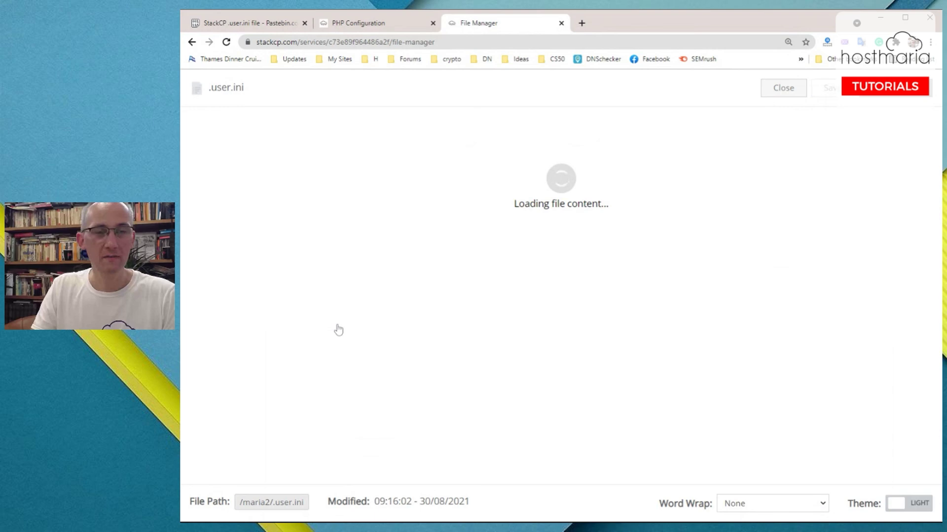
left_click(329, 297)
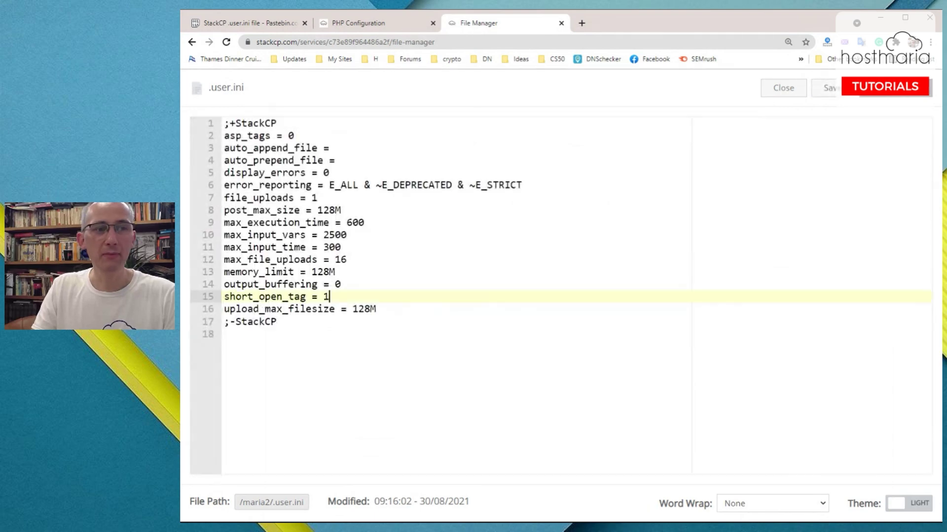
key("Up")
key("Up")
left_click_drag(329, 272, 311, 272)
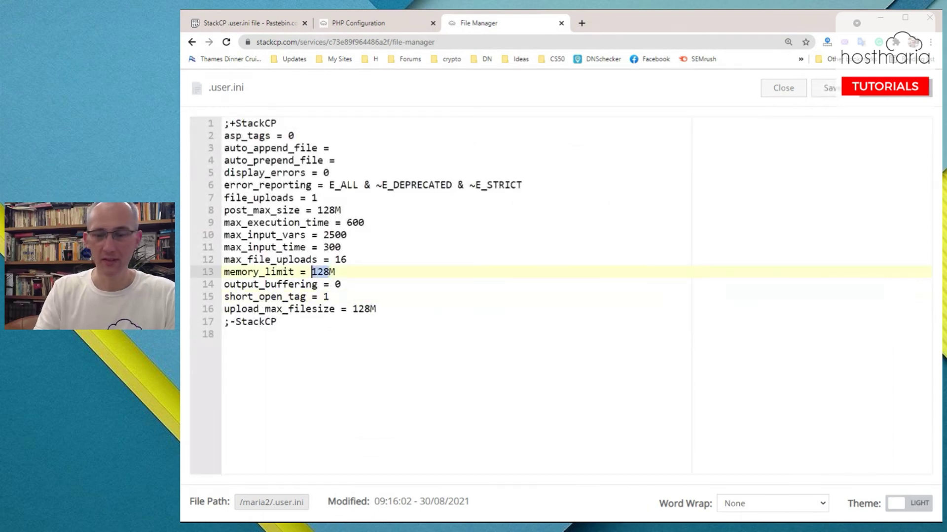
type("256")
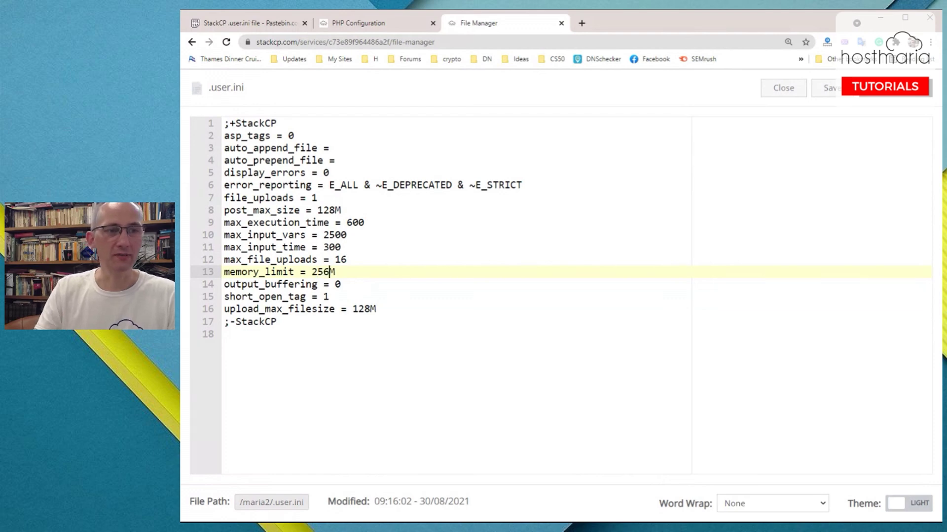
left_click(832, 91)
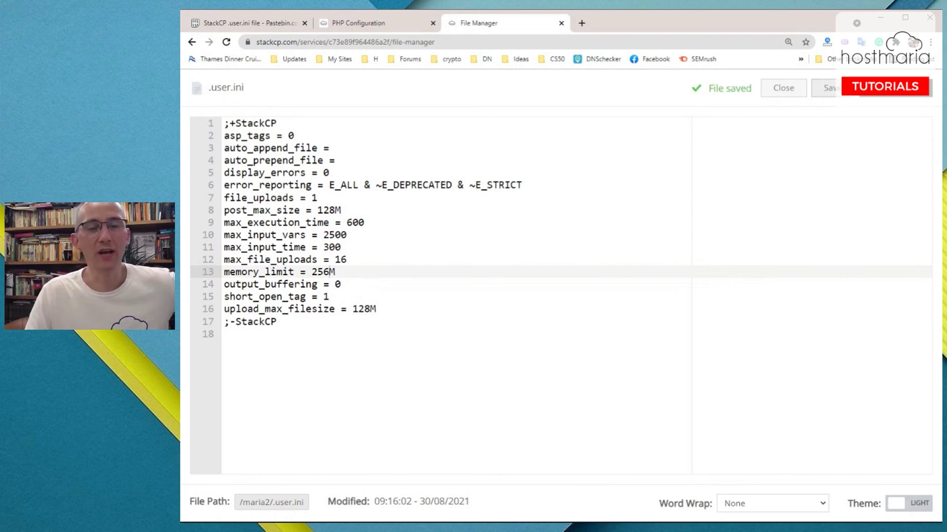
left_click(784, 88)
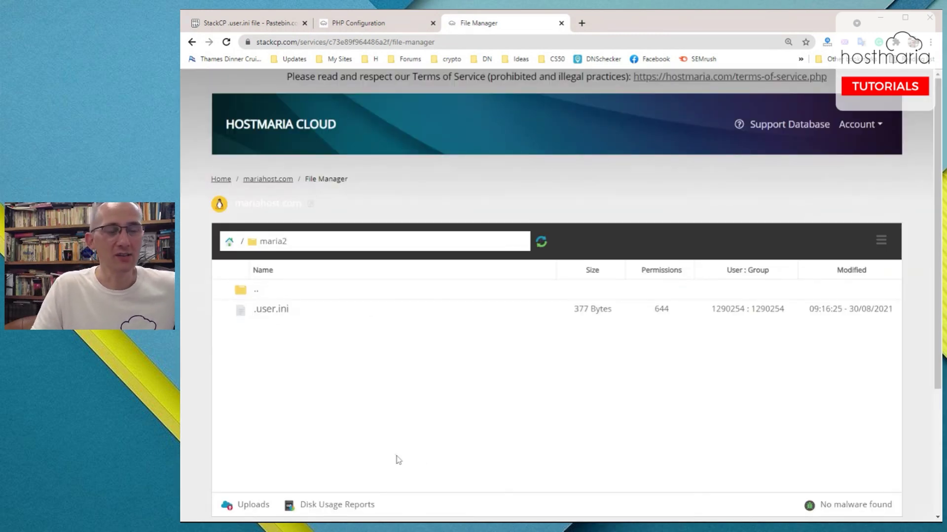
left_click(364, 21)
left_click(221, 179)
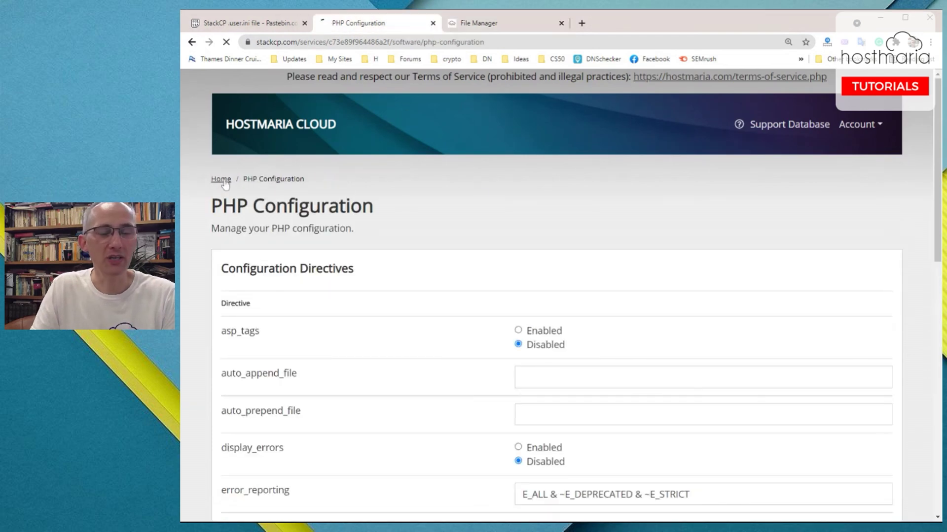